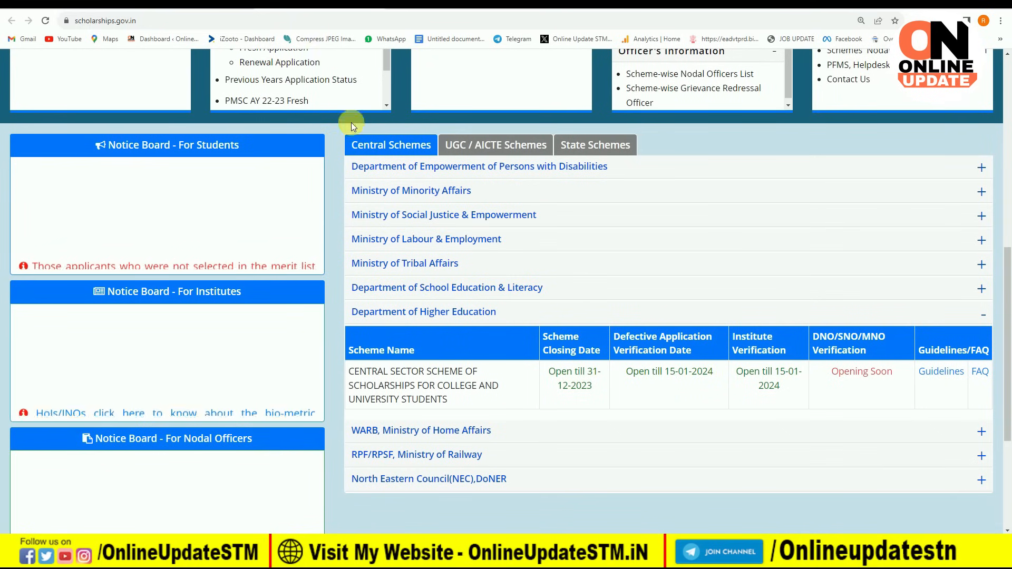
Step: Start a new student registration, accept the guidelines and duplicate-application agreements, and continue
scroll(305, 326, up, 5)
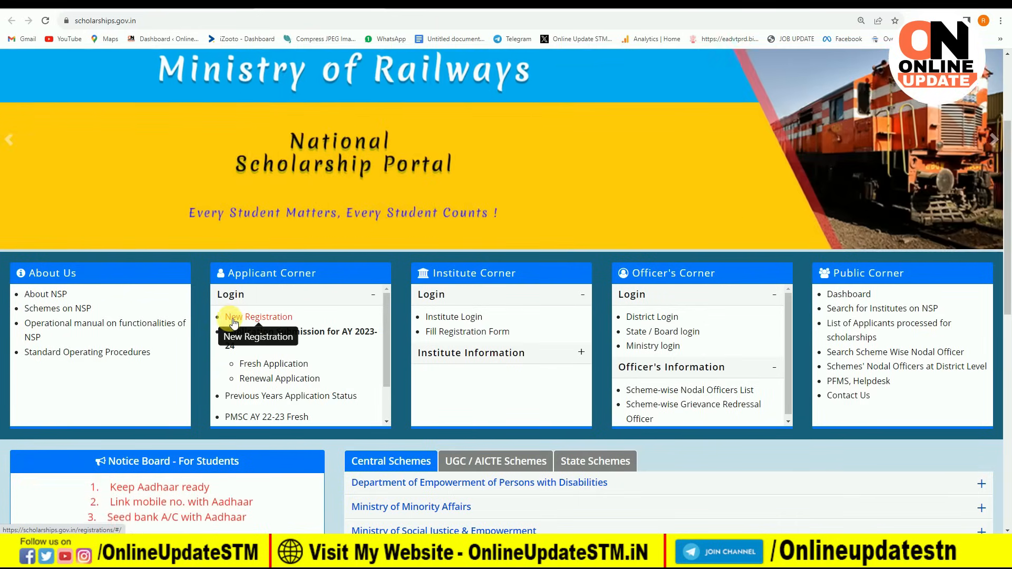
click(248, 318)
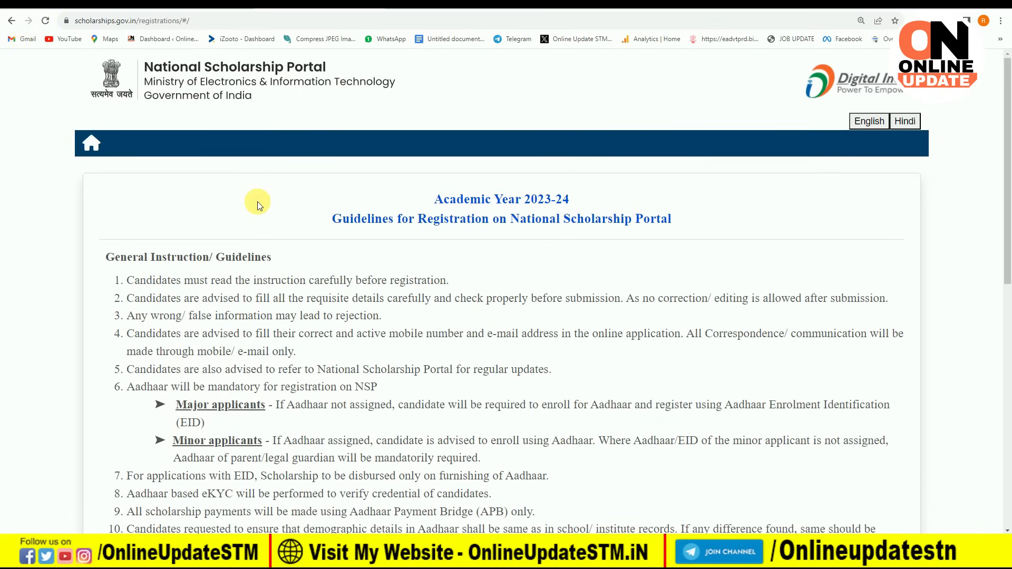
scroll(257, 201, down, 5)
scroll(257, 210, down, 4)
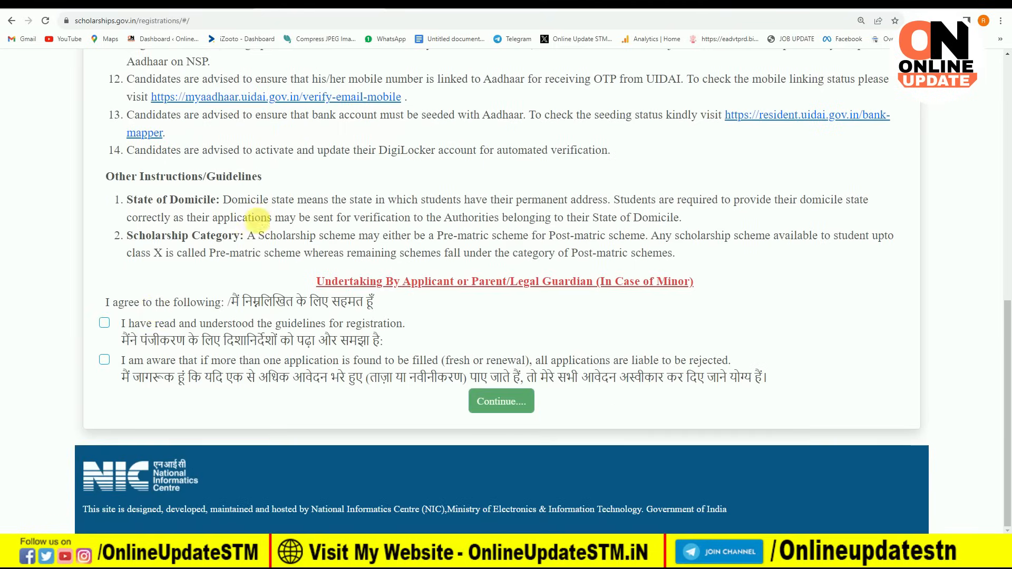
click(105, 322)
click(104, 356)
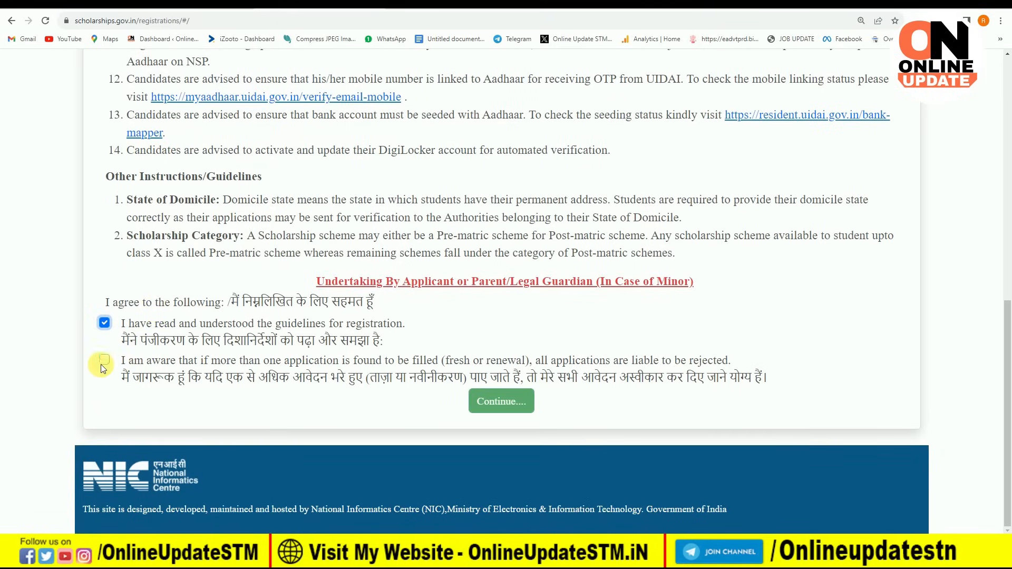
click(498, 403)
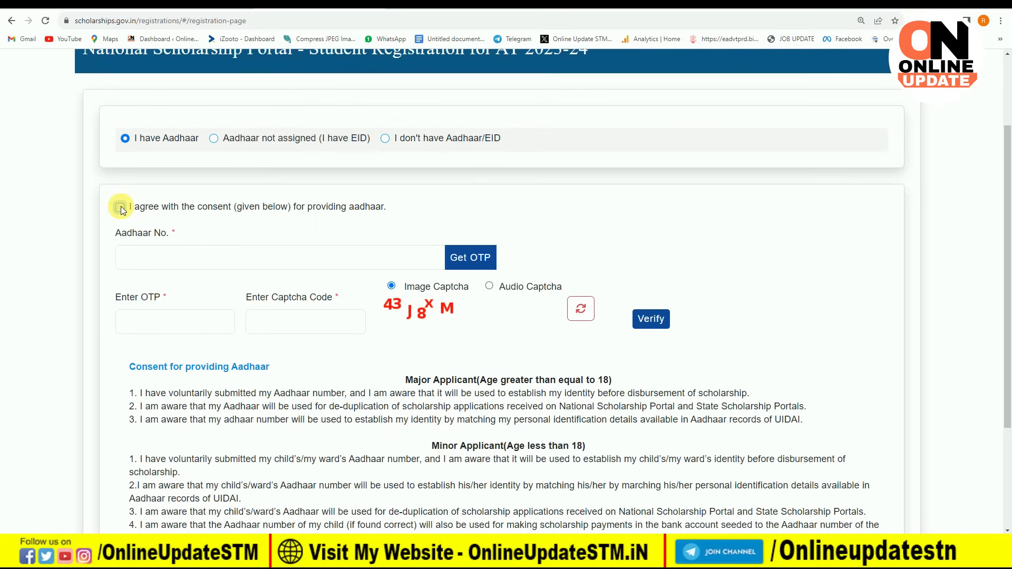
Step: Give consent for the applicant's Aadhaar verification
click(119, 206)
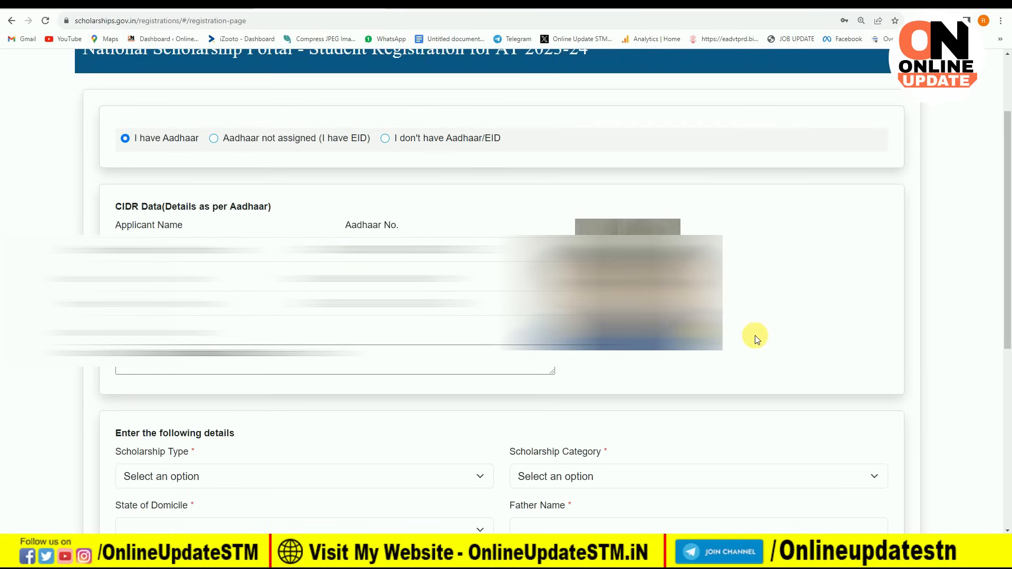
Step: Choose Scholarship Scheme, category Post Matric/Top Class/MCM, and BIHAR as the domicile state
scroll(756, 338, down, 6)
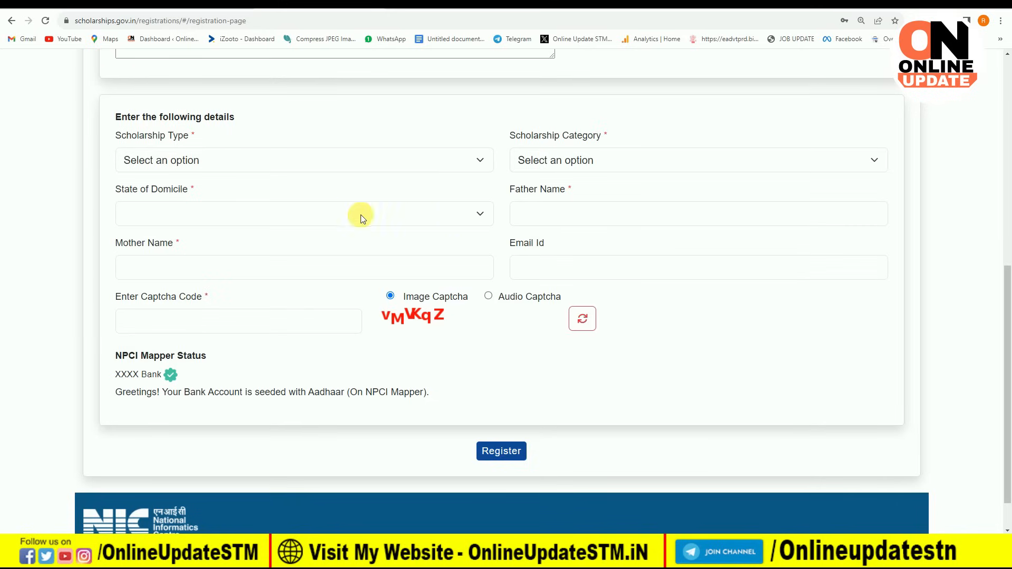
click(222, 160)
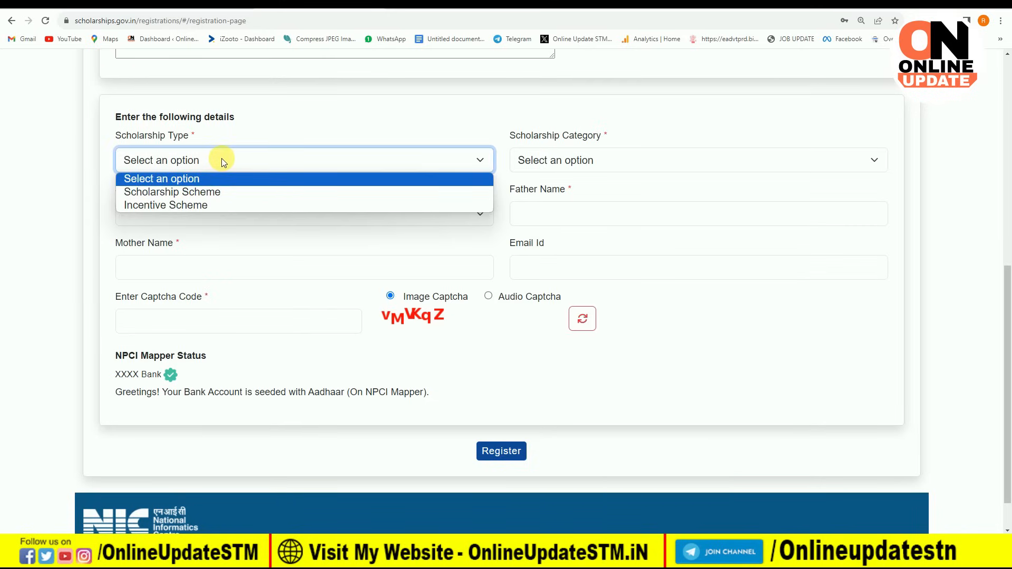
click(236, 192)
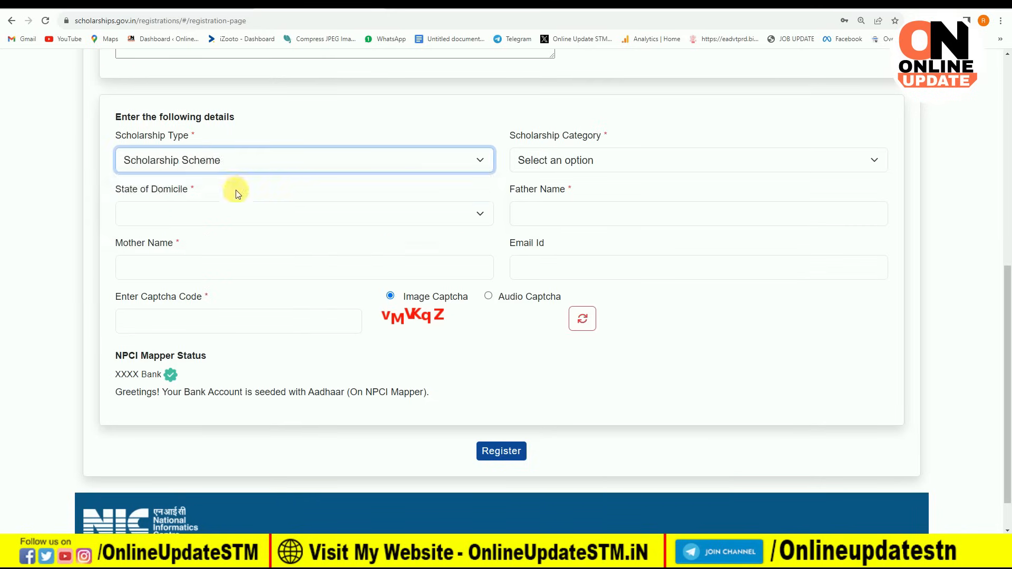
click(529, 160)
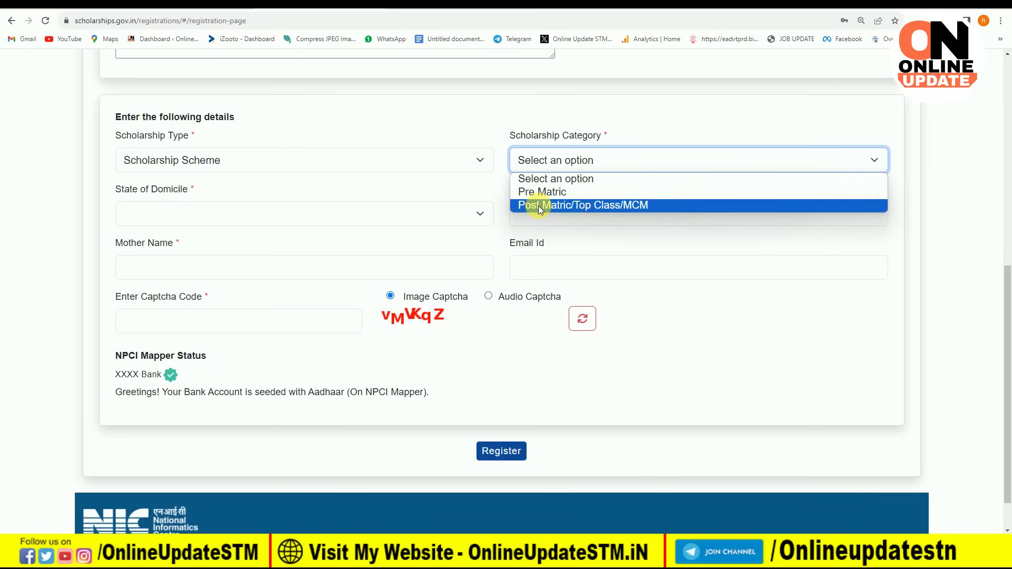
click(562, 206)
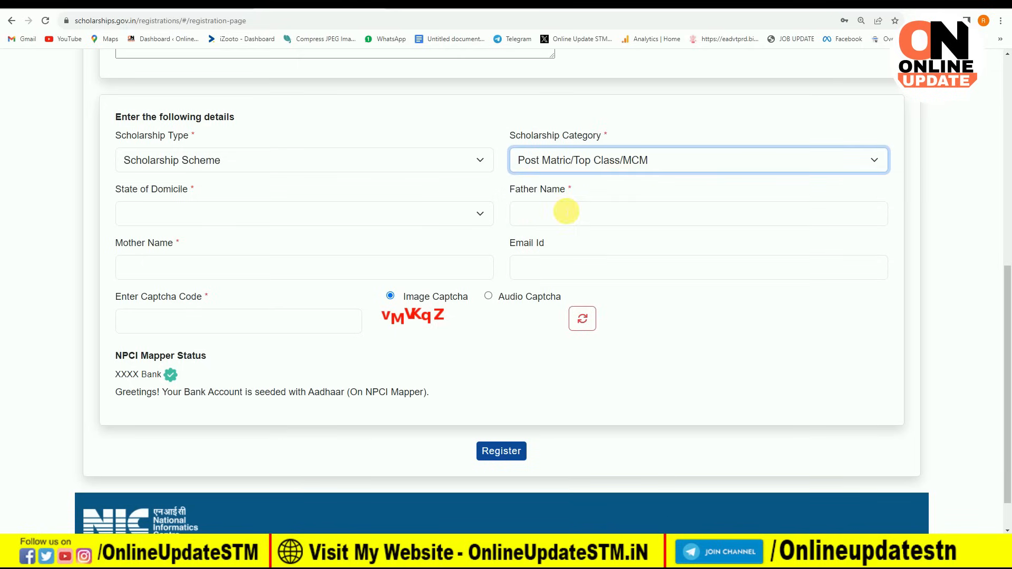
click(357, 216)
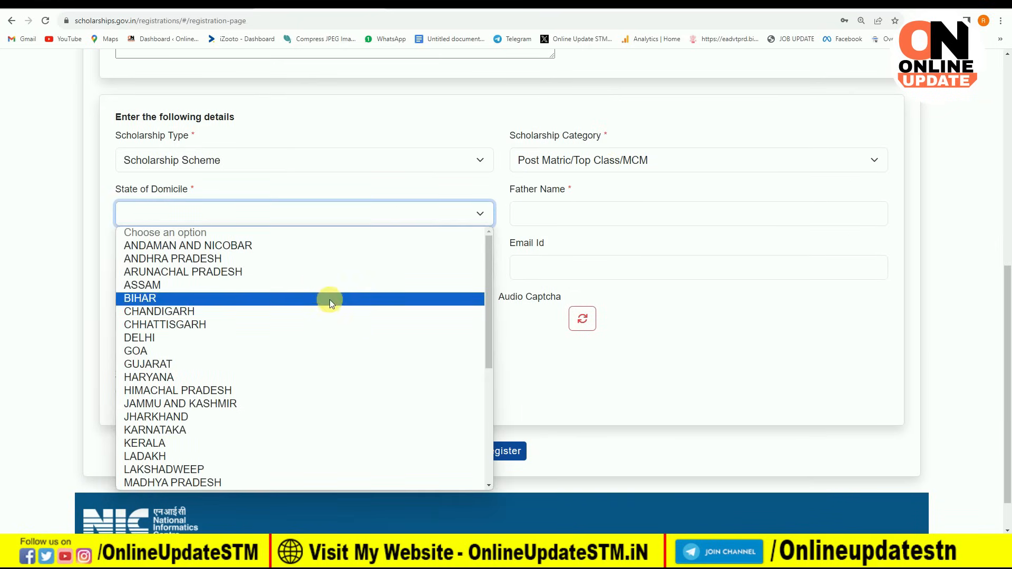
click(330, 299)
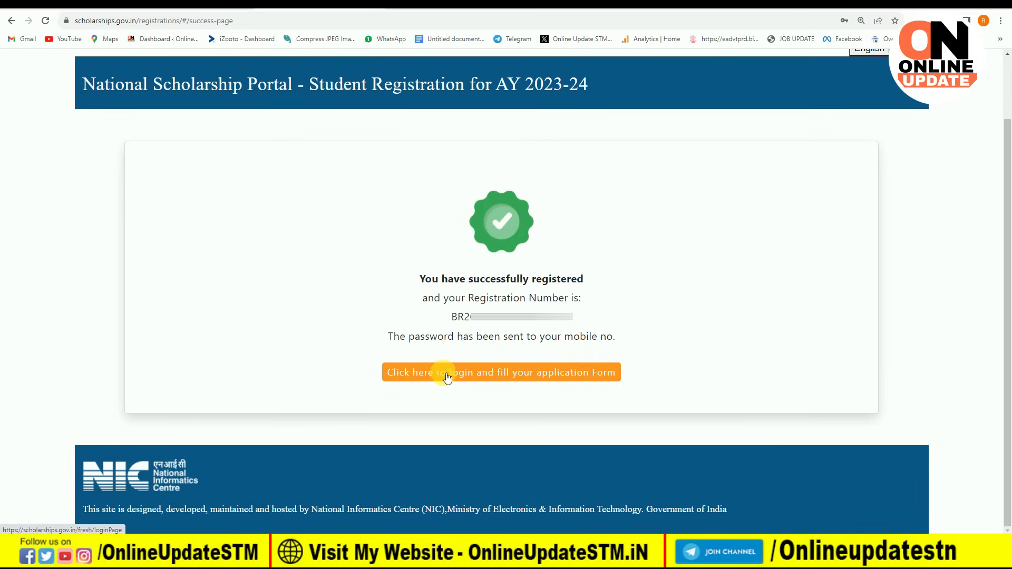
Step: Go to the fresh application login page and place focus in the Password field
click(538, 376)
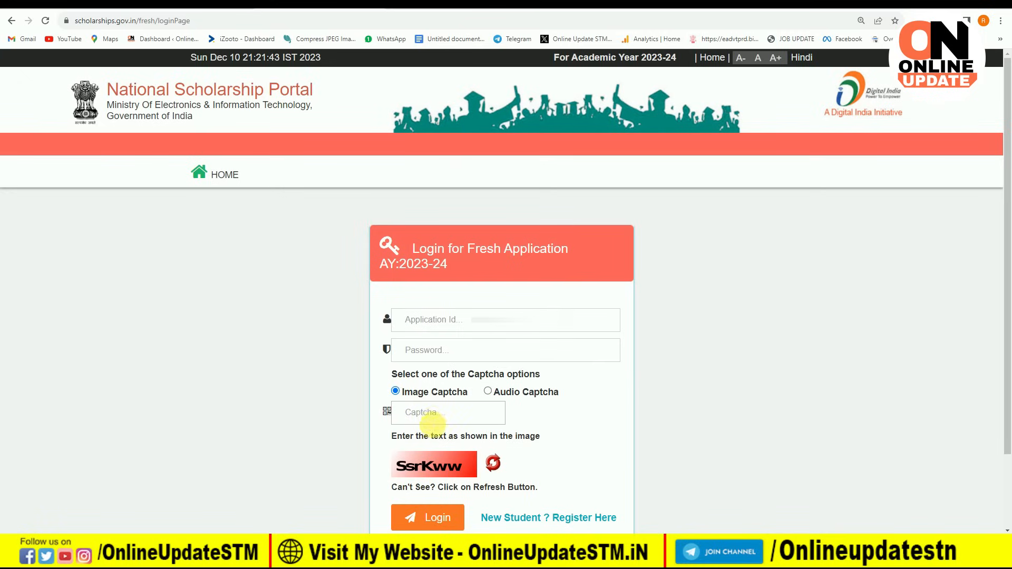
click(450, 357)
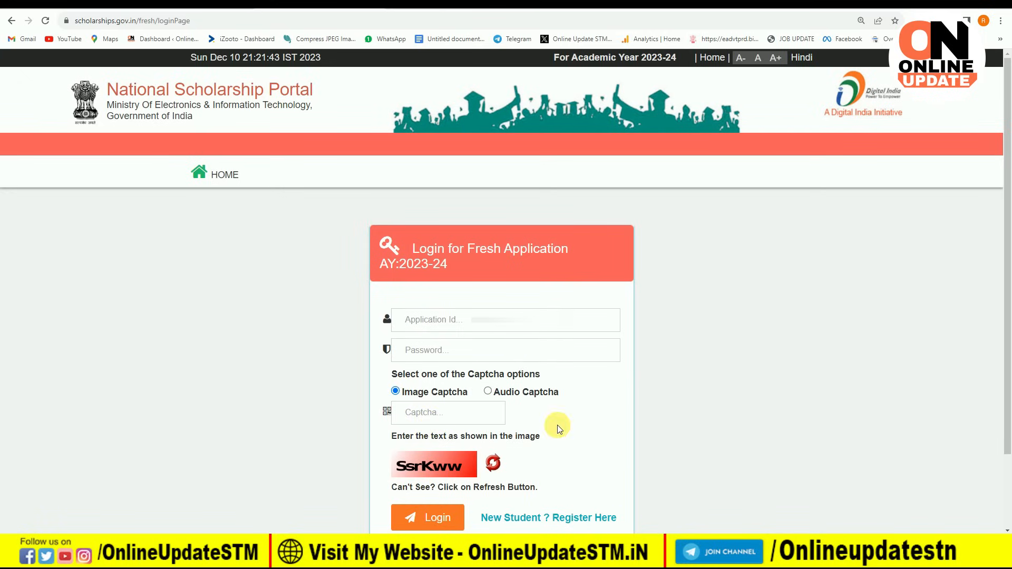
key(alt+Tab)
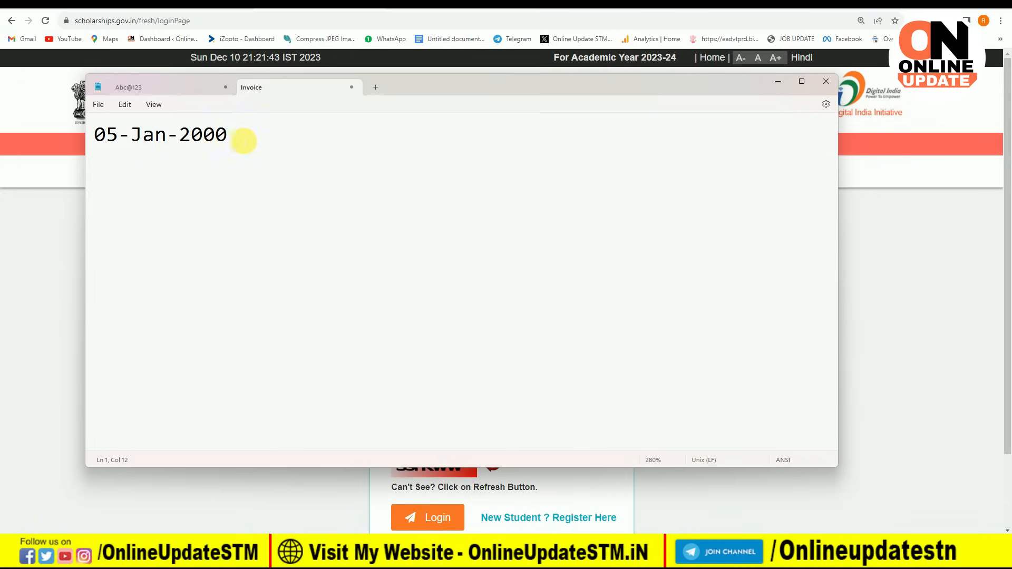
key(Return)
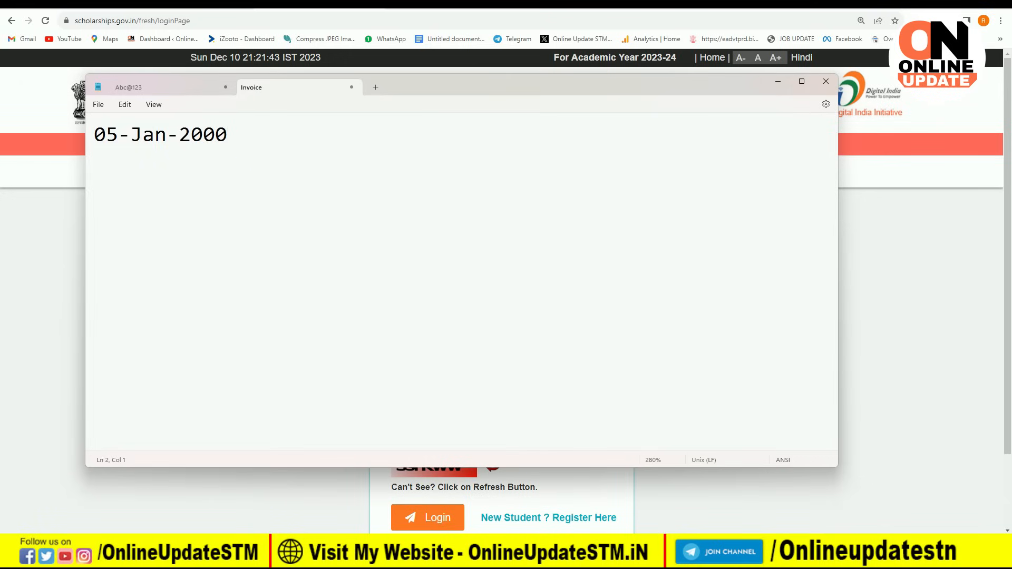
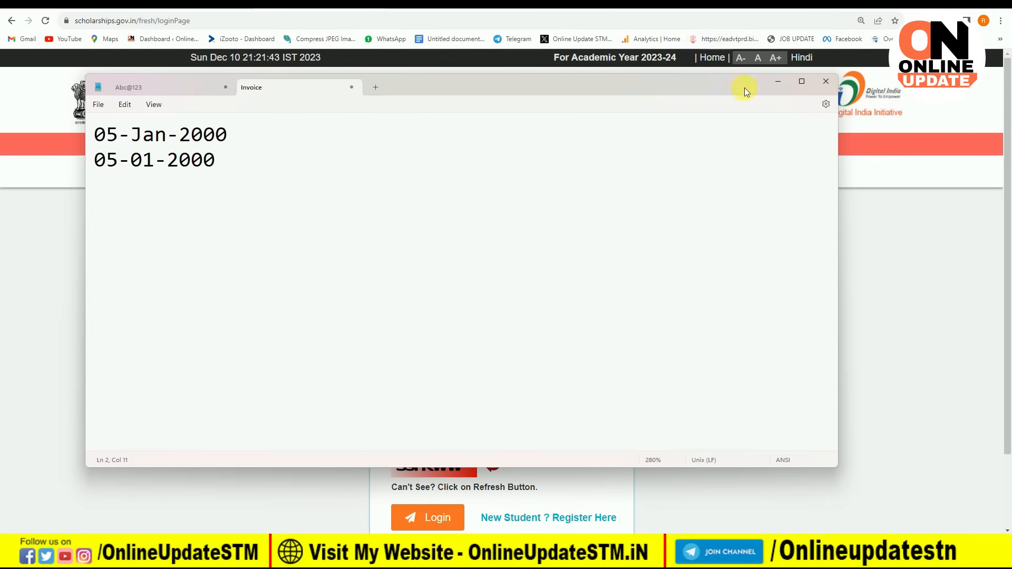
click(777, 81)
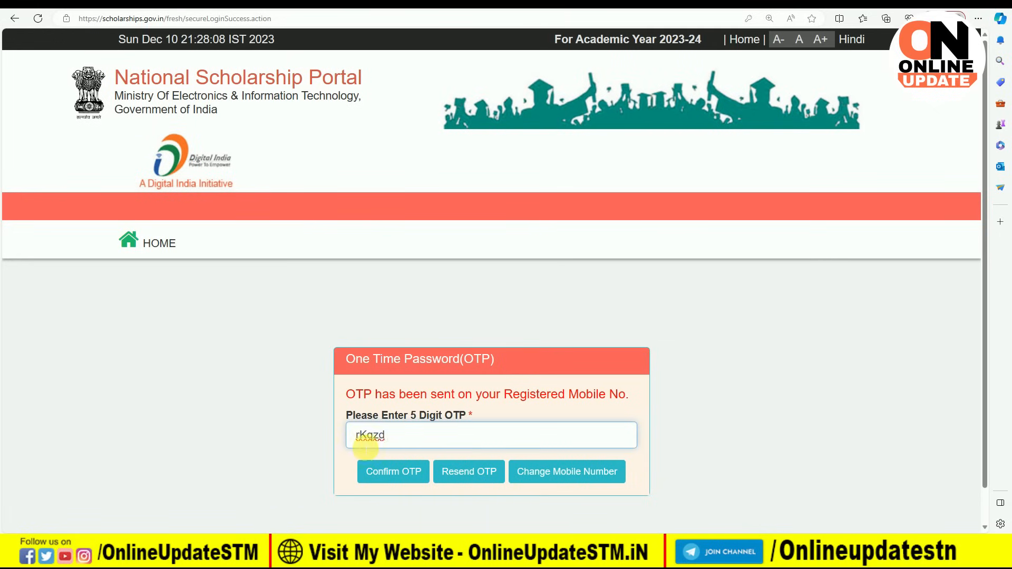
Step: Confirm the OTP, copy the saved password from Notepad, and submit it as the new password
click(386, 475)
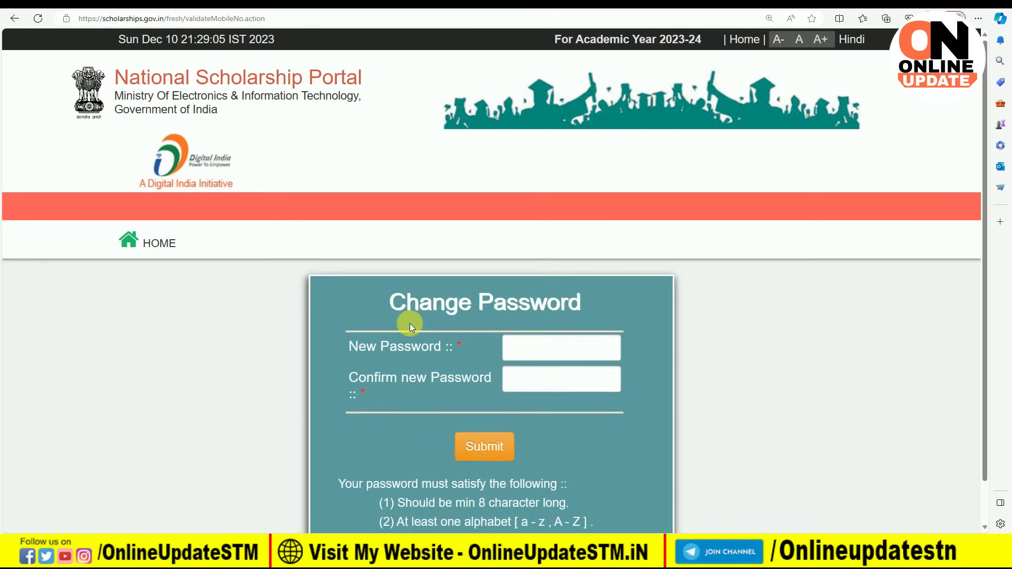
scroll(409, 324, down, 1)
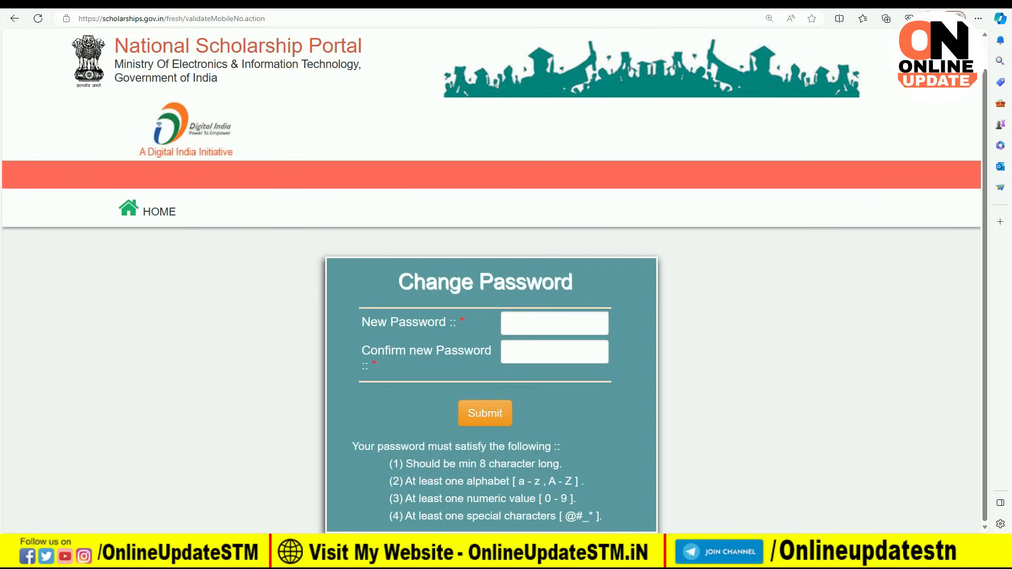
key(alt+Tab)
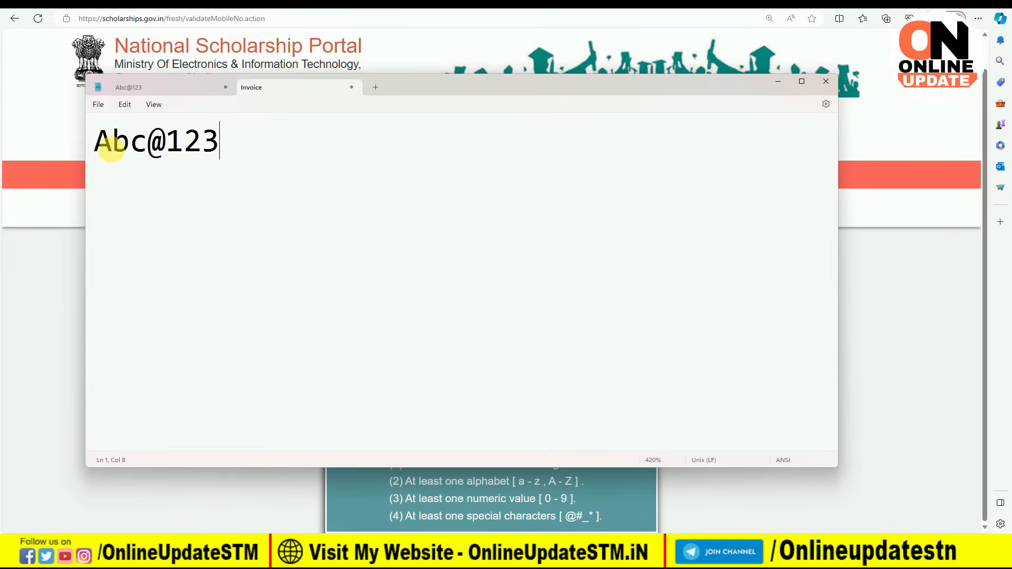
drag(100, 143, 233, 153)
click(234, 153)
click(779, 81)
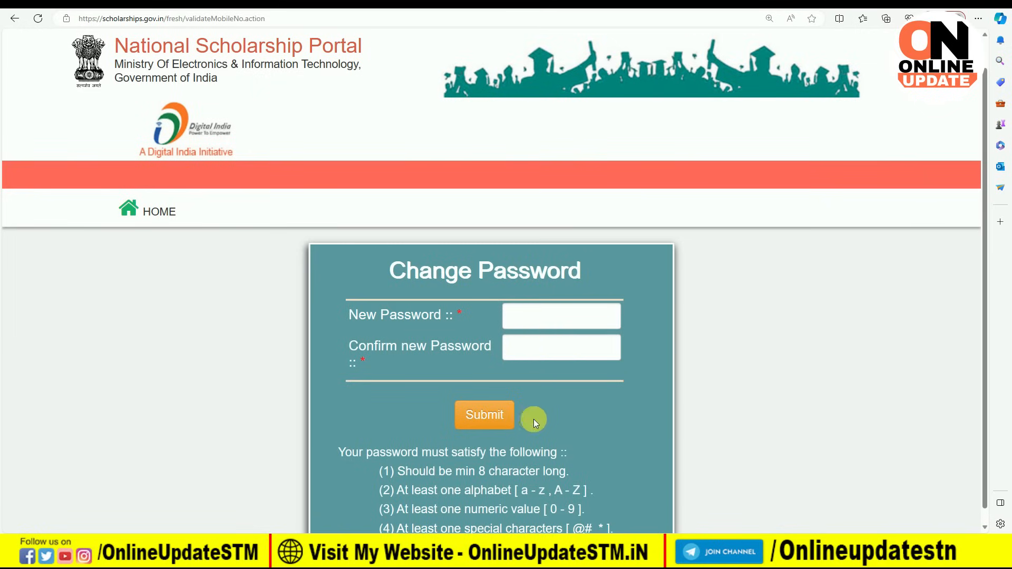
click(491, 422)
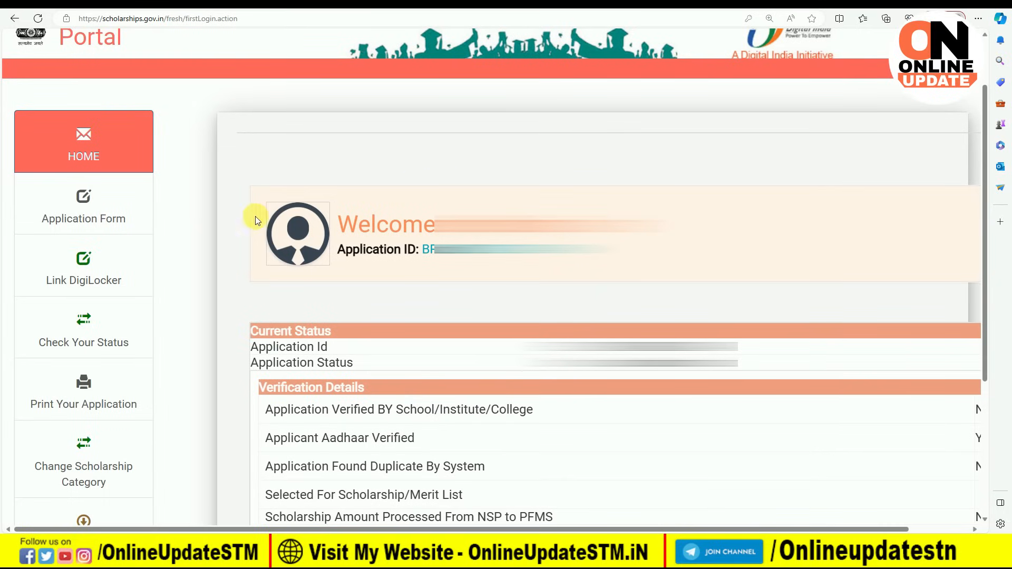
Step: Open the scholarship application form and set the religion to Hindu
click(87, 217)
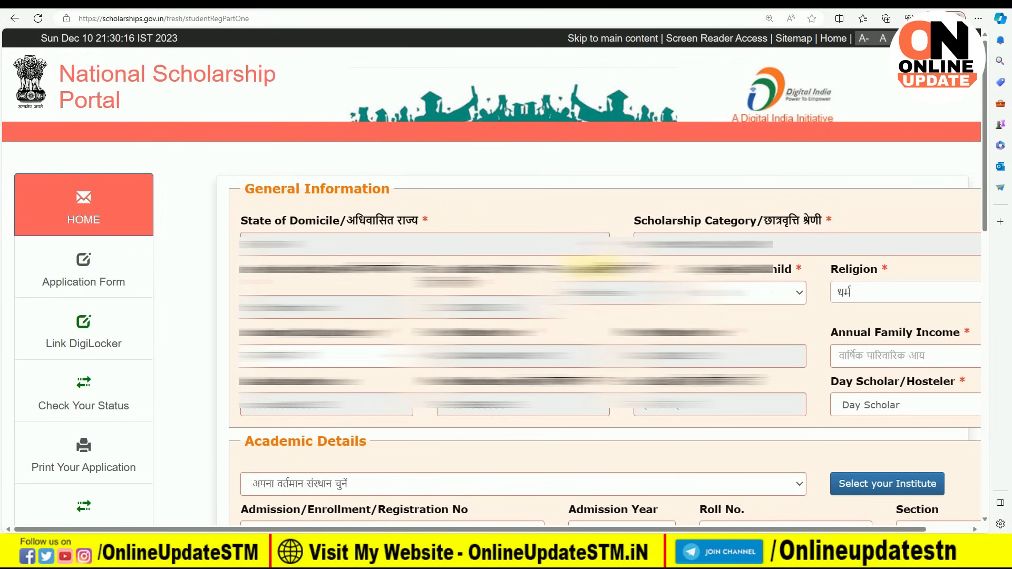
click(749, 288)
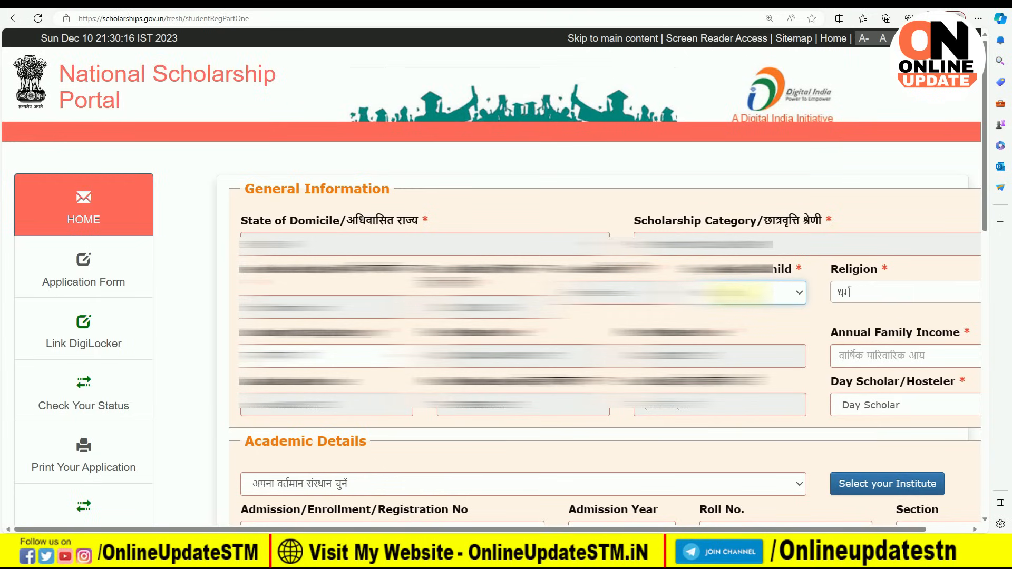
click(742, 293)
click(742, 297)
click(865, 297)
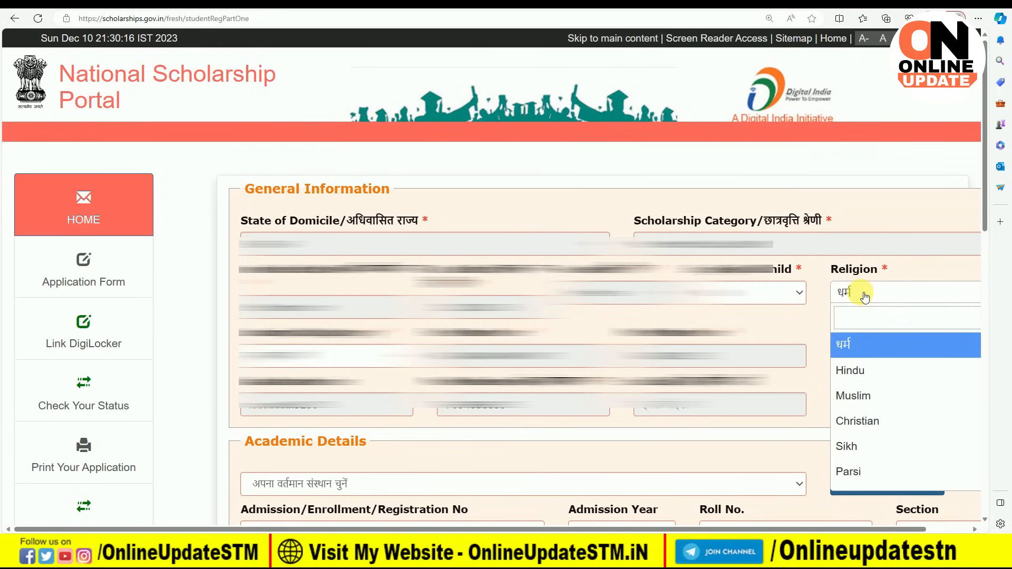
click(866, 375)
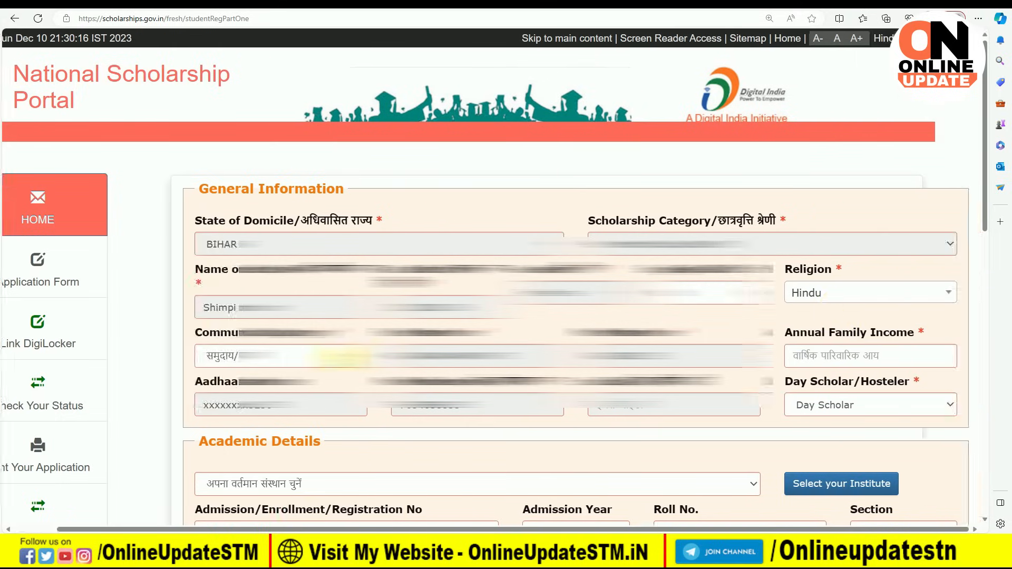
Step: Set community to OBC, keep Day Scholar, and bring up the institute selection window
click(330, 357)
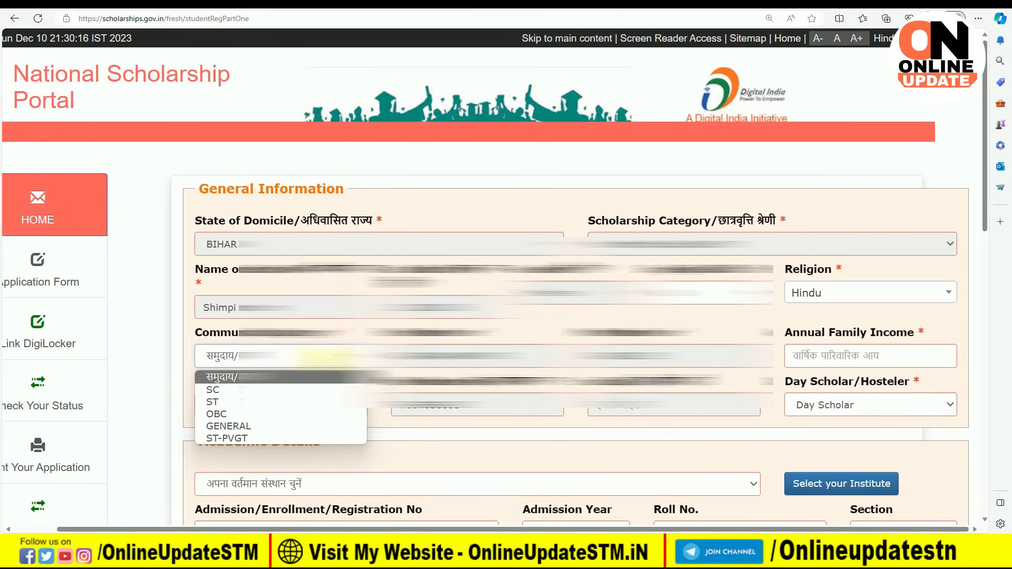
click(298, 416)
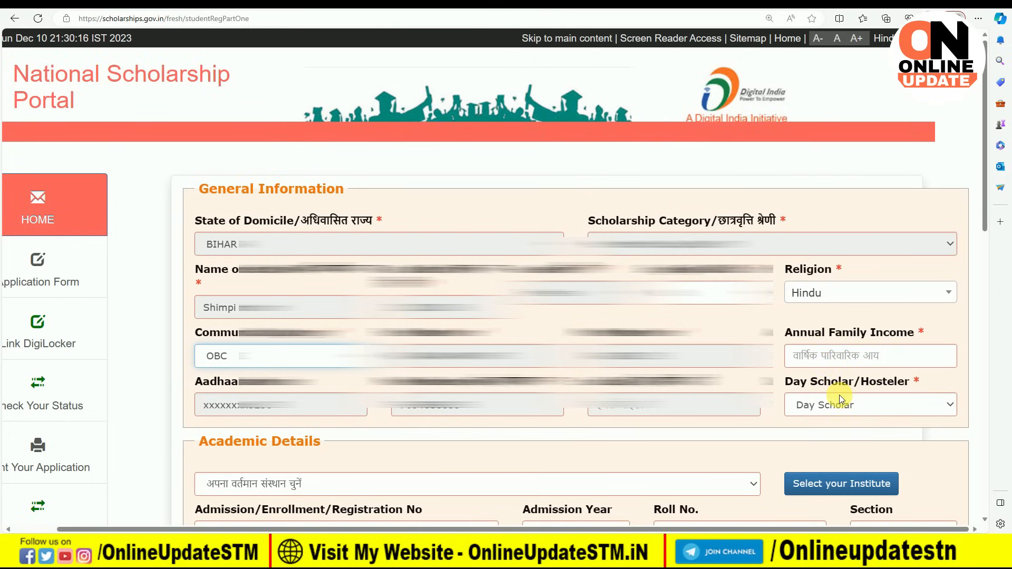
click(831, 409)
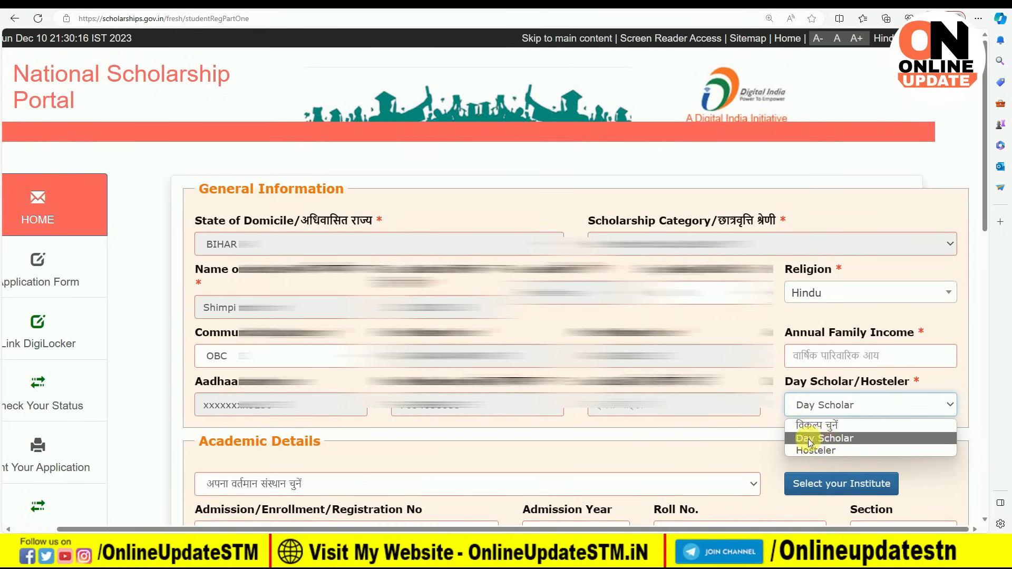
click(840, 439)
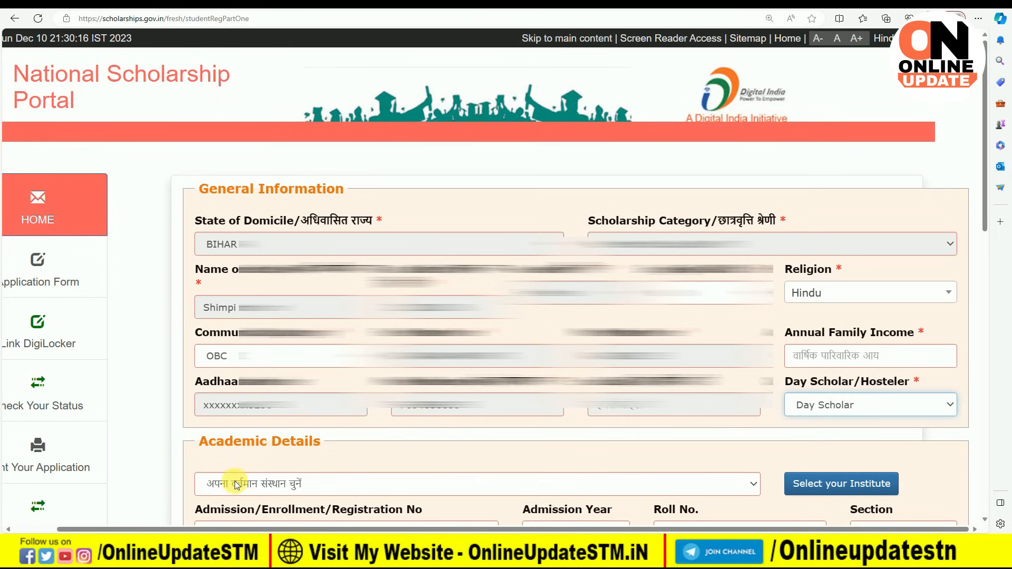
click(322, 486)
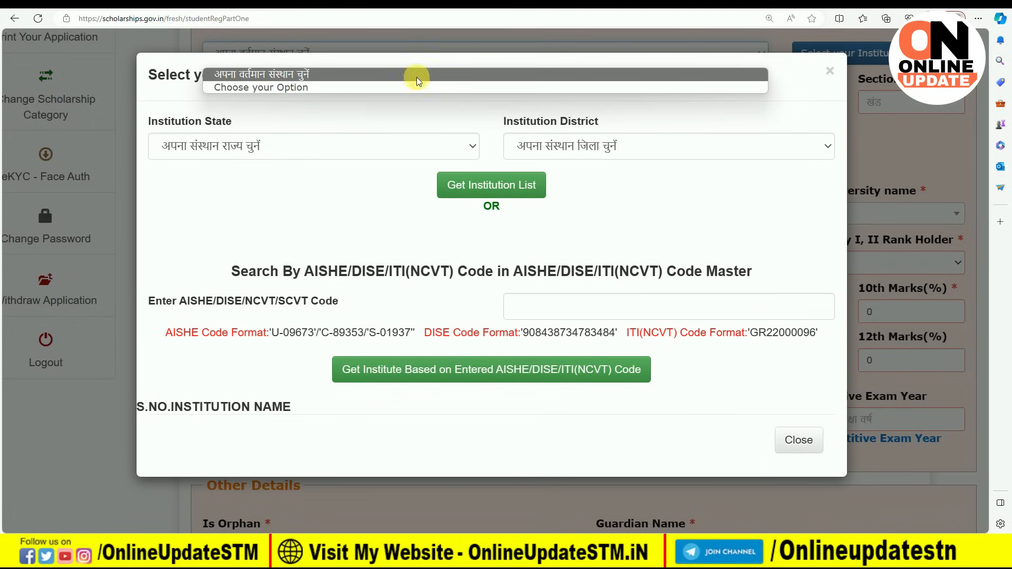
Step: List institutions for state BIHAR, district DARBHANGA and browse to the second page
click(252, 150)
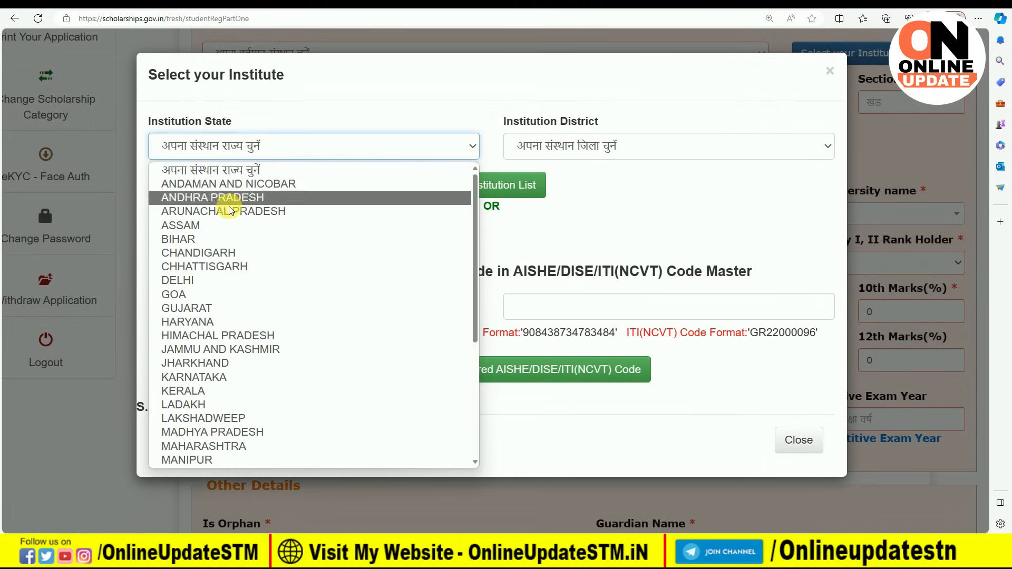
click(225, 238)
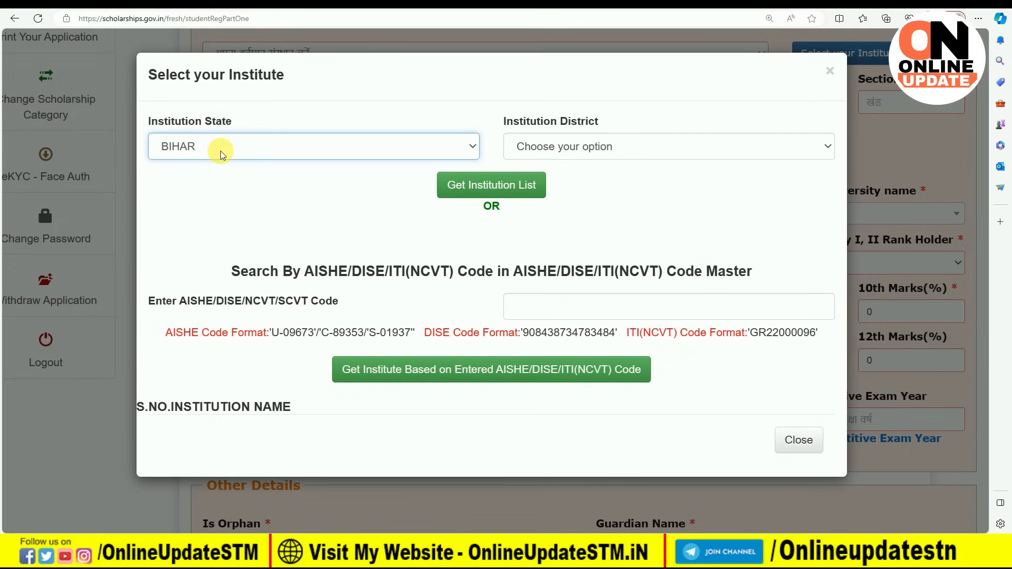
click(562, 146)
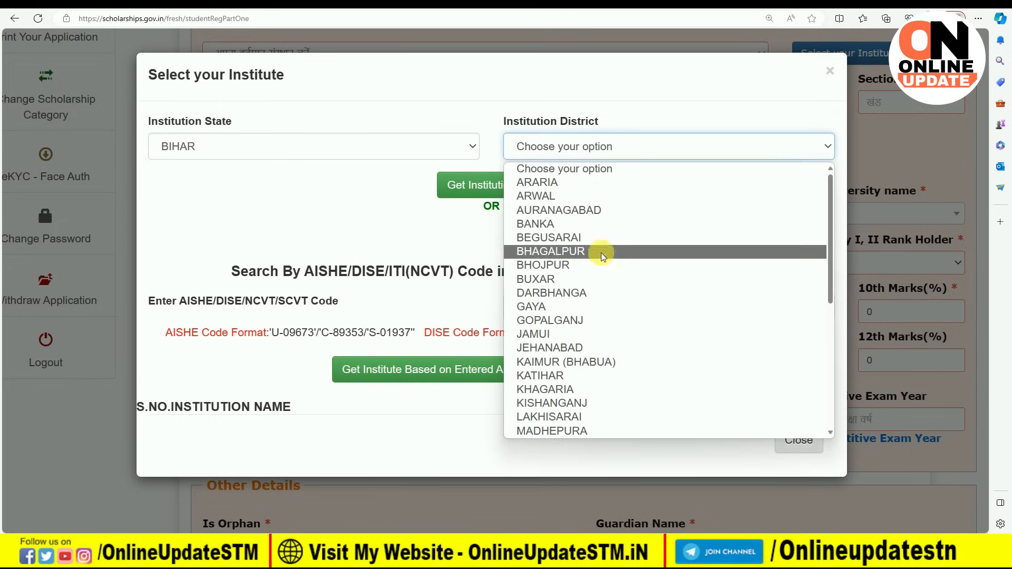
click(599, 294)
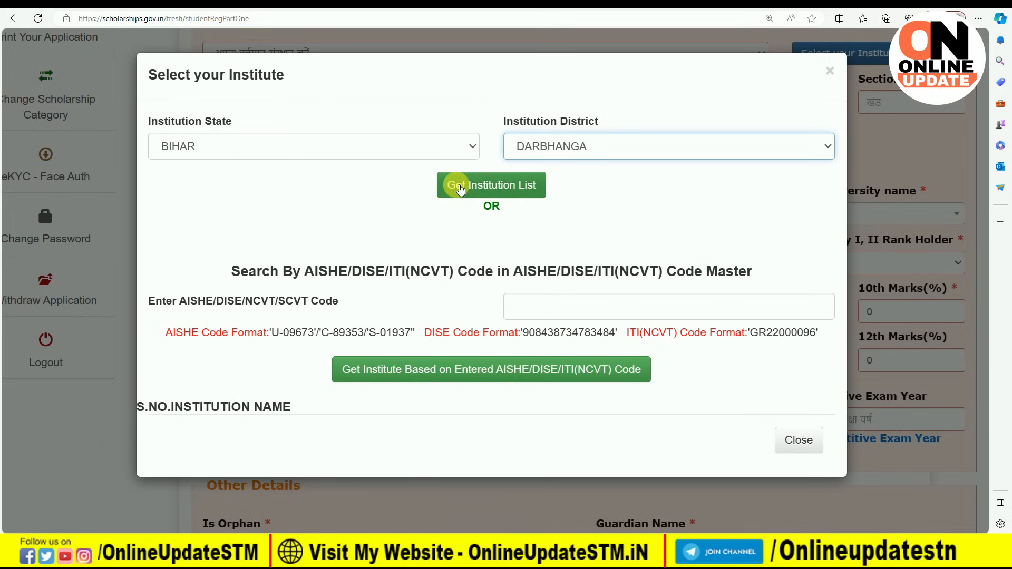
click(496, 193)
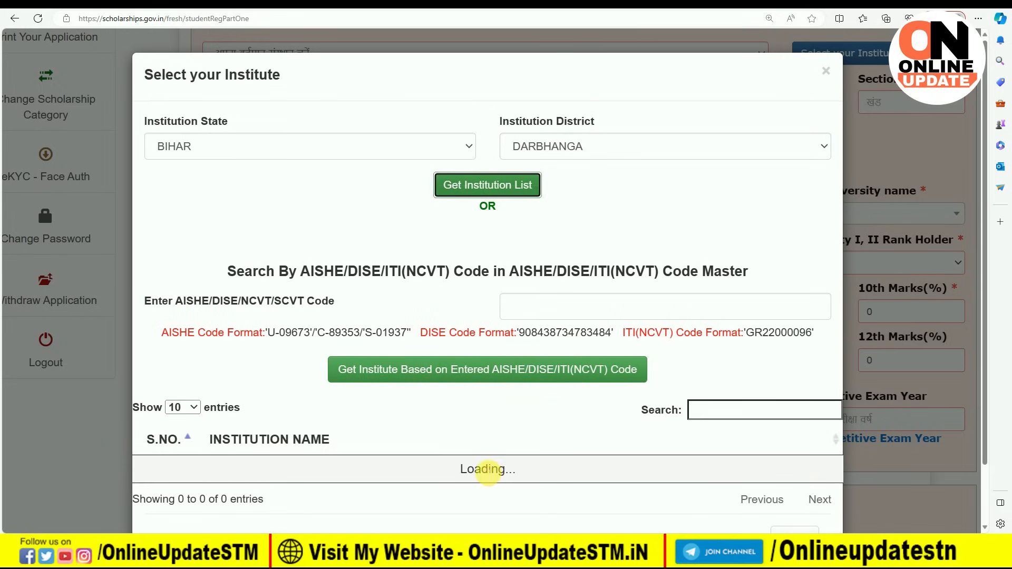
scroll(495, 389, down, 1)
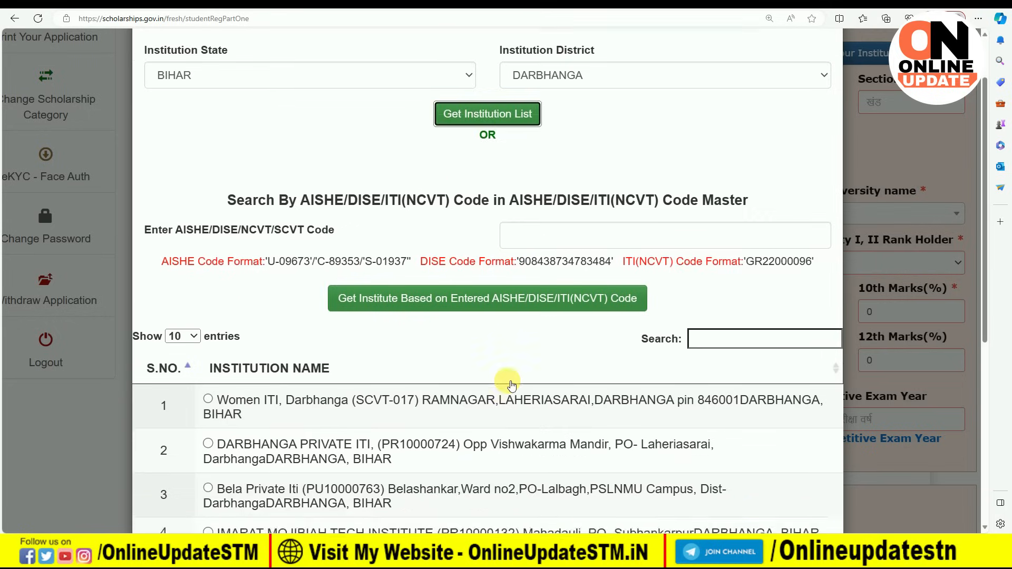
scroll(511, 385, down, 4)
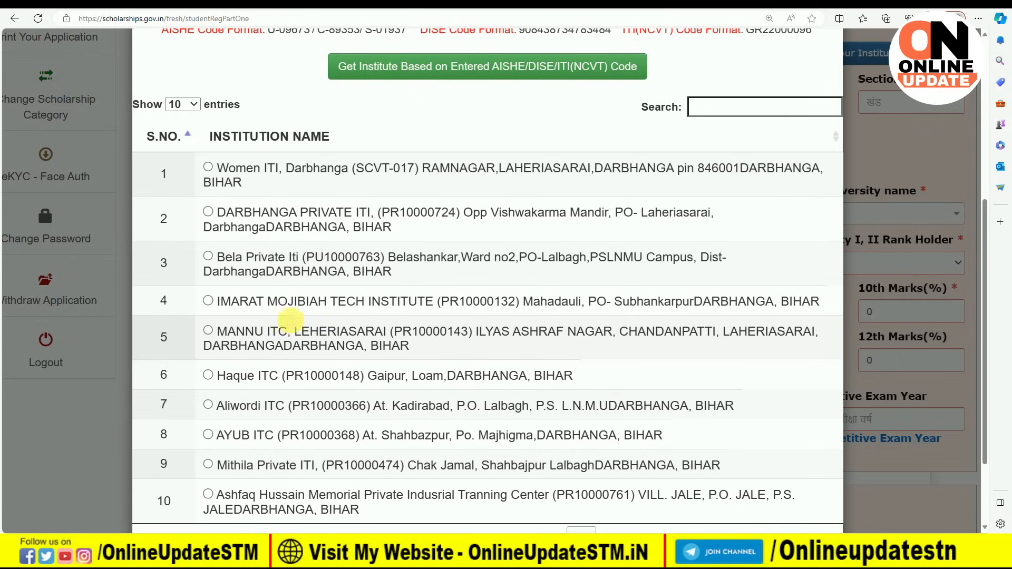
scroll(289, 308, down, 2)
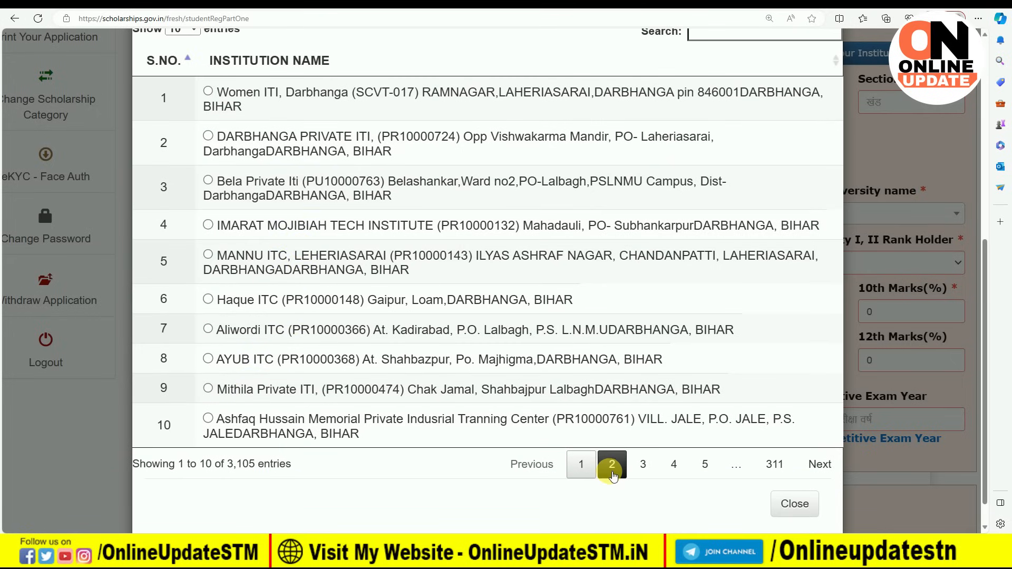
click(612, 465)
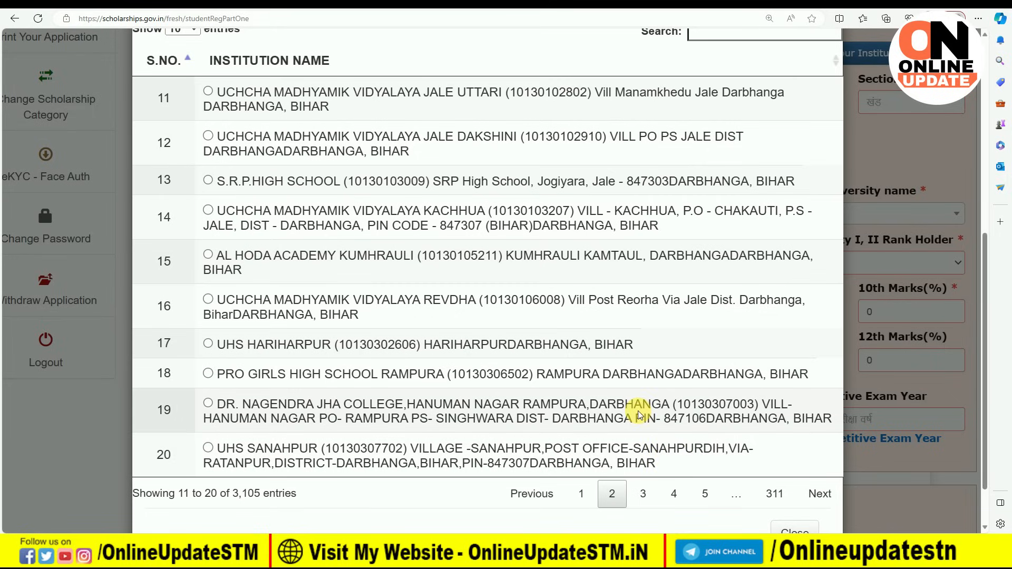
Step: Search 'M K S CHAN' and select M.K.S. COLLEGE (C-8769) as the institute
scroll(641, 418, up, 3)
click(734, 182)
text(M K S CHAN)
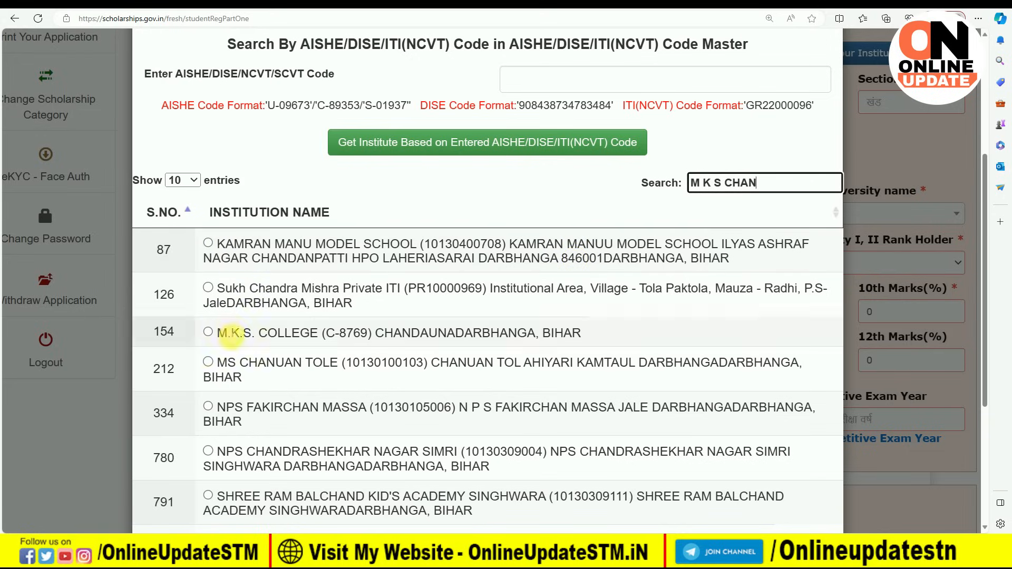
drag(213, 333, 563, 333)
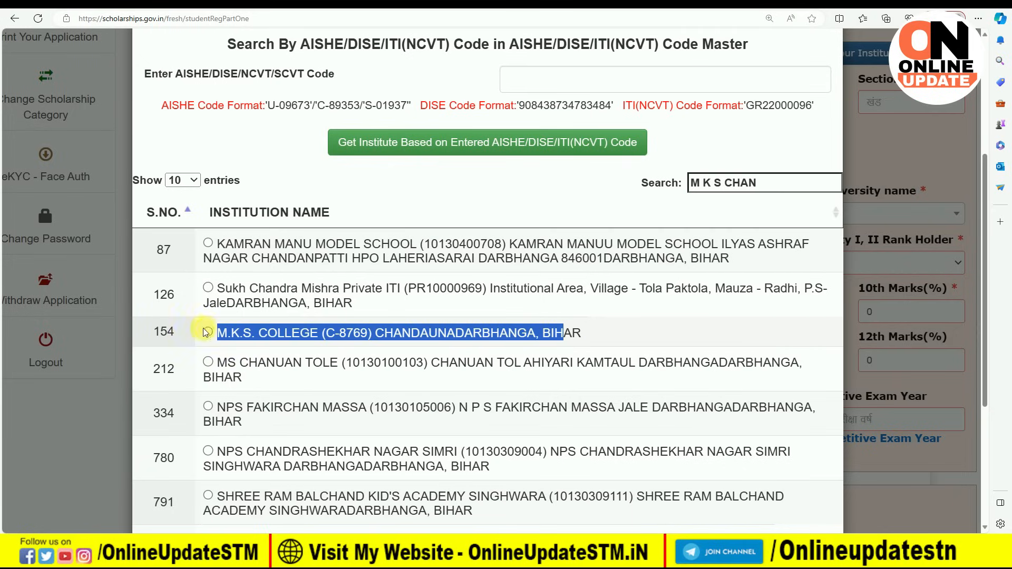
click(209, 331)
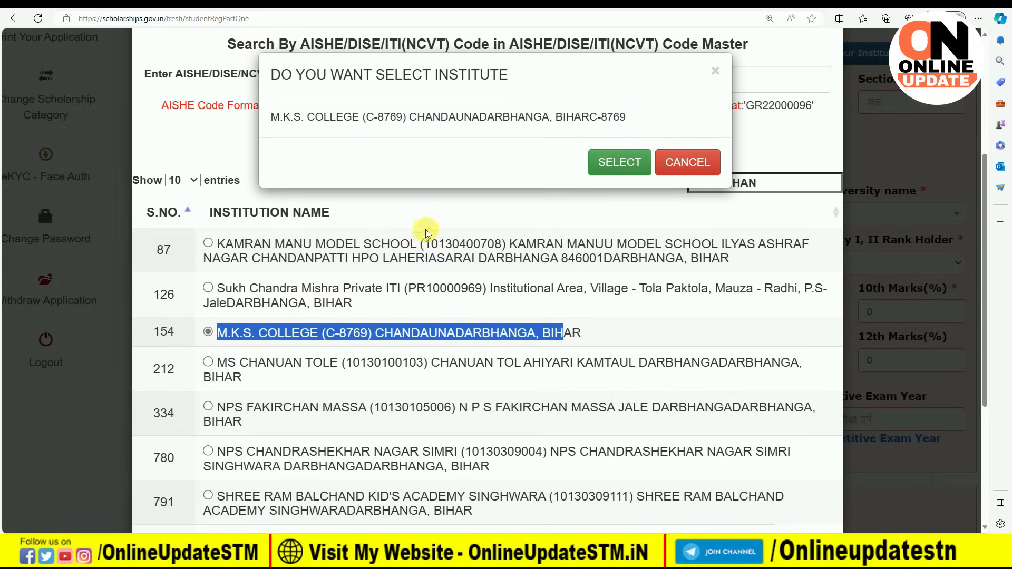
click(616, 162)
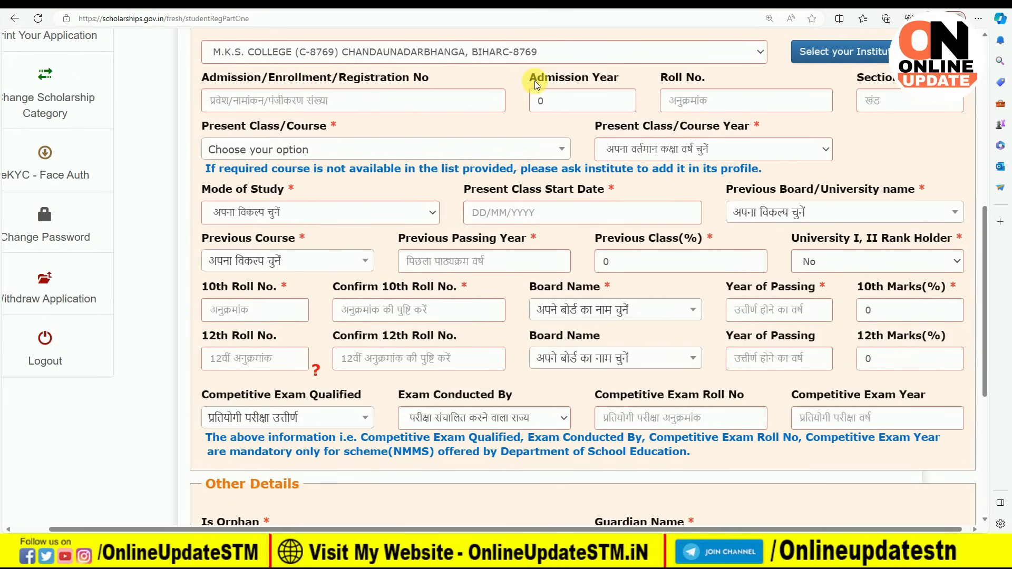
Step: Replace the 0 in the Admission Year field with 2023
click(569, 100)
key(BackSpace)
text(2023)
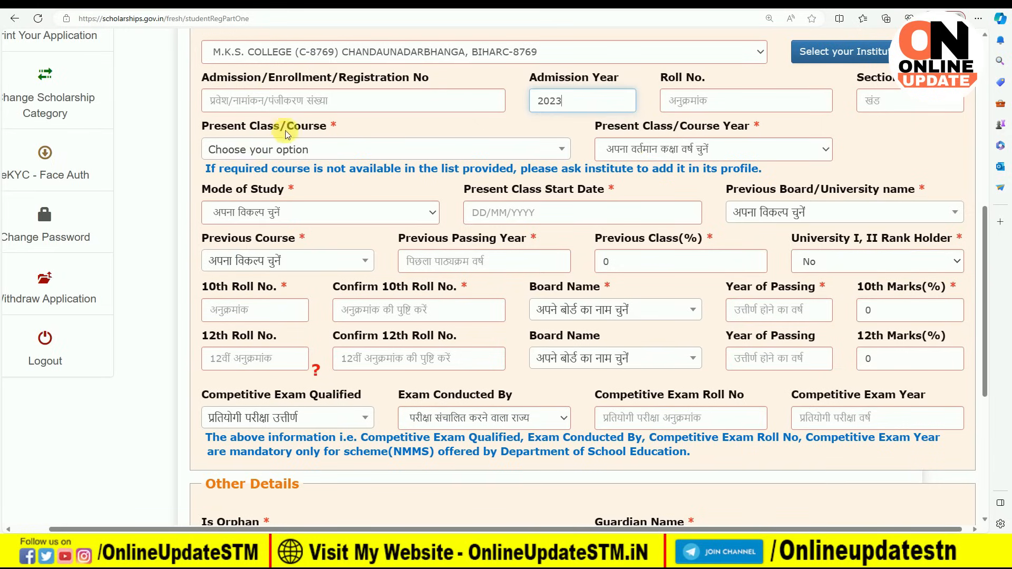
click(275, 147)
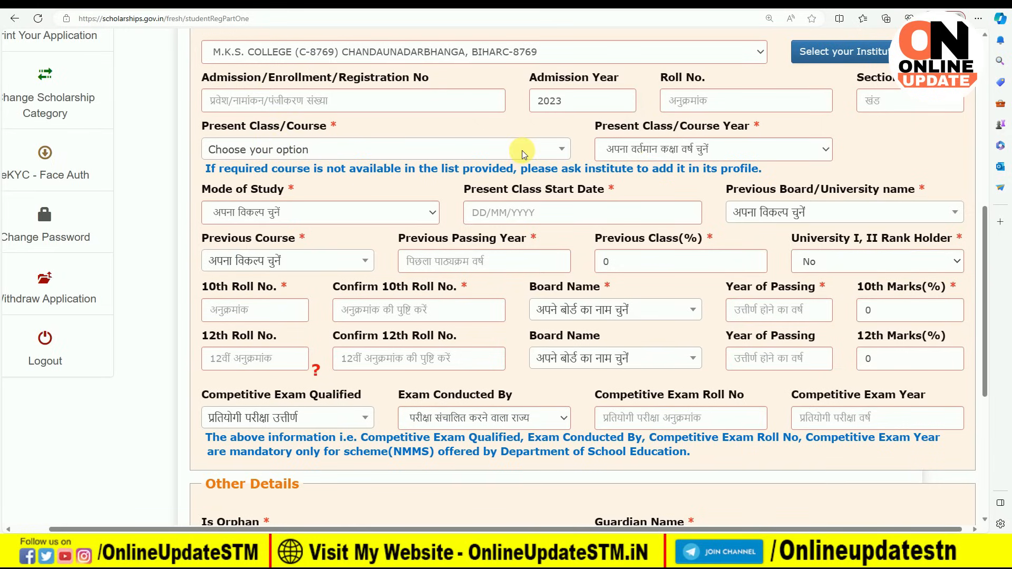
Step: Set the present course to BACHELOR OF SCIENCE[ HONOURS ] - 3 YEARS
key(ctrl+minus)
key(ctrl+minus)
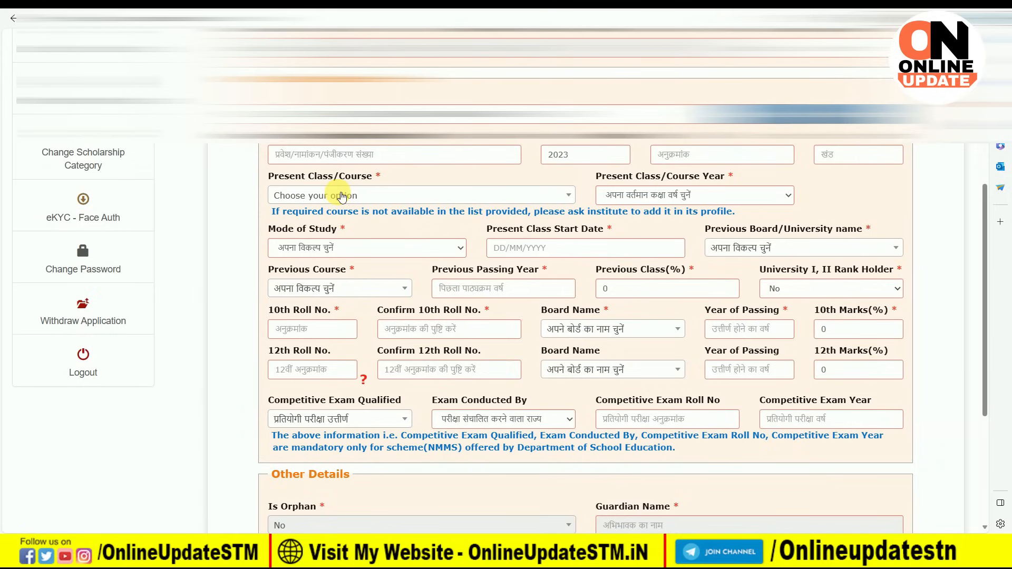
click(343, 196)
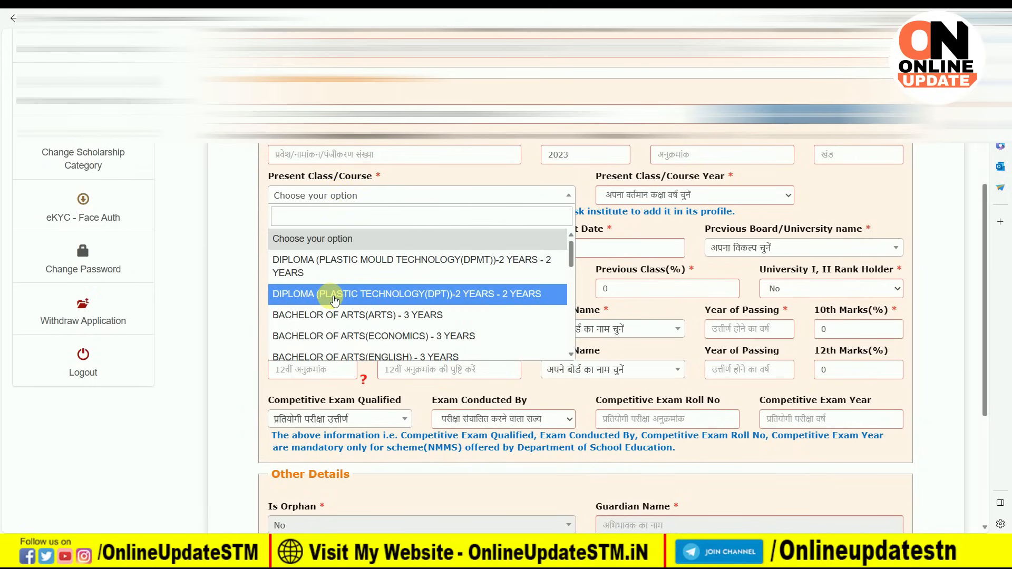
scroll(335, 300, down, 3)
scroll(338, 299, down, 6)
scroll(333, 298, down, 5)
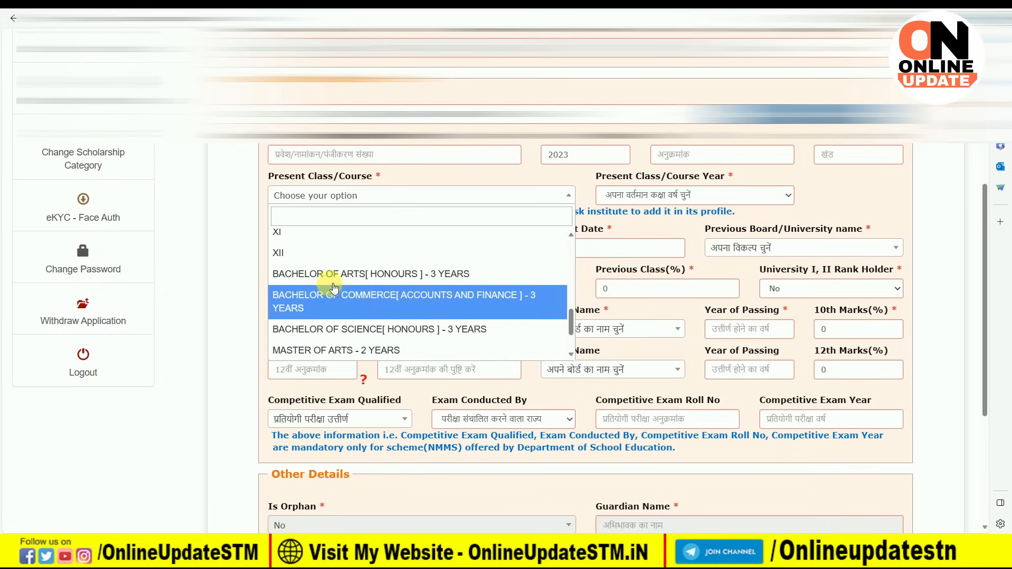
click(338, 328)
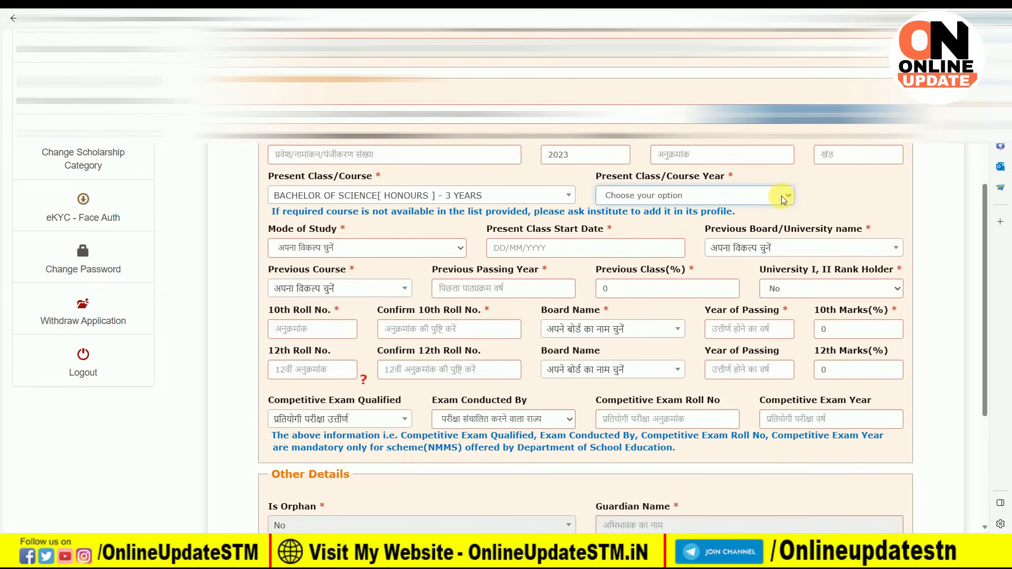
Step: Set the present course year to 1 and mode of study to Regular/Full Time
click(788, 198)
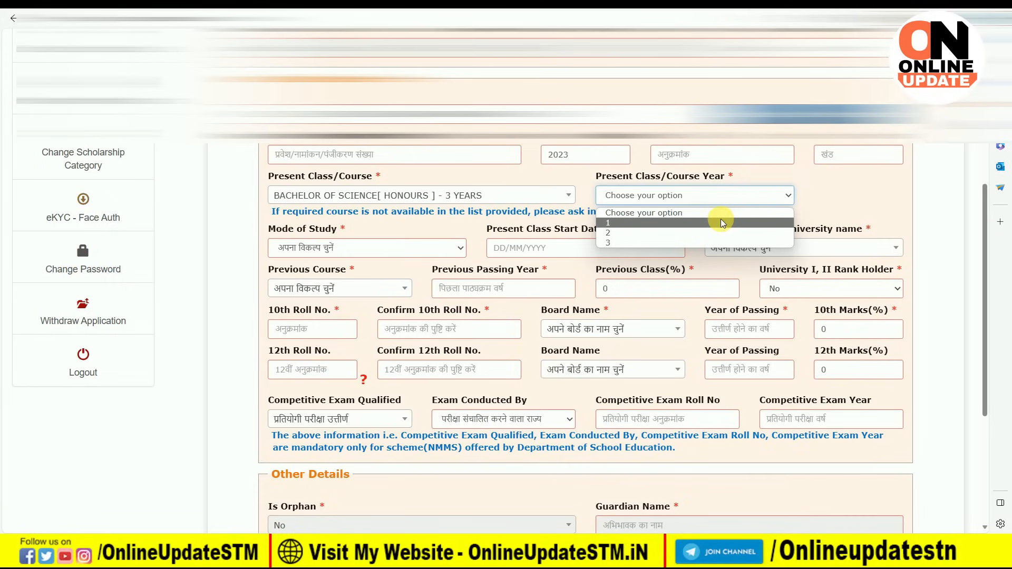
click(723, 223)
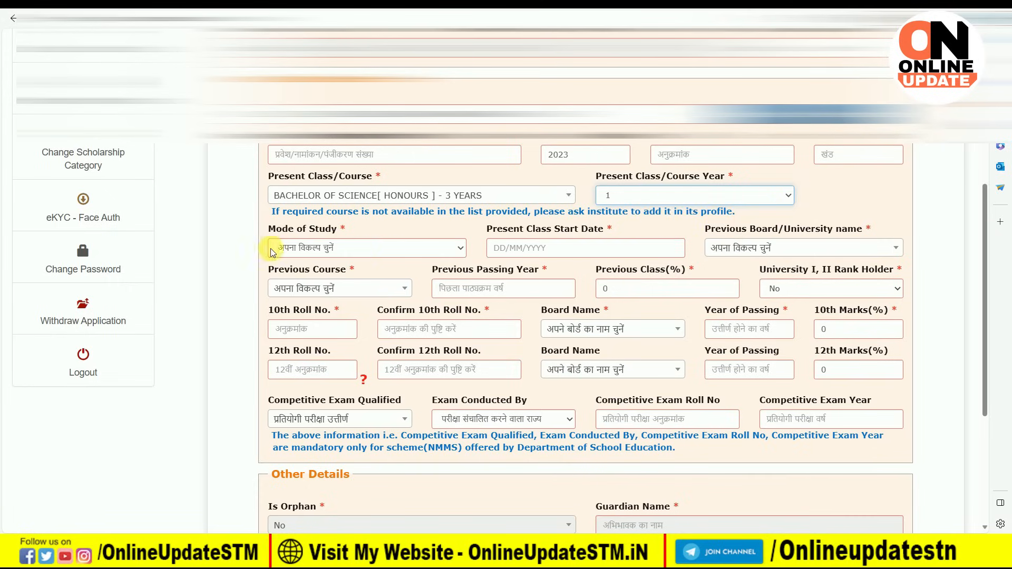
click(425, 250)
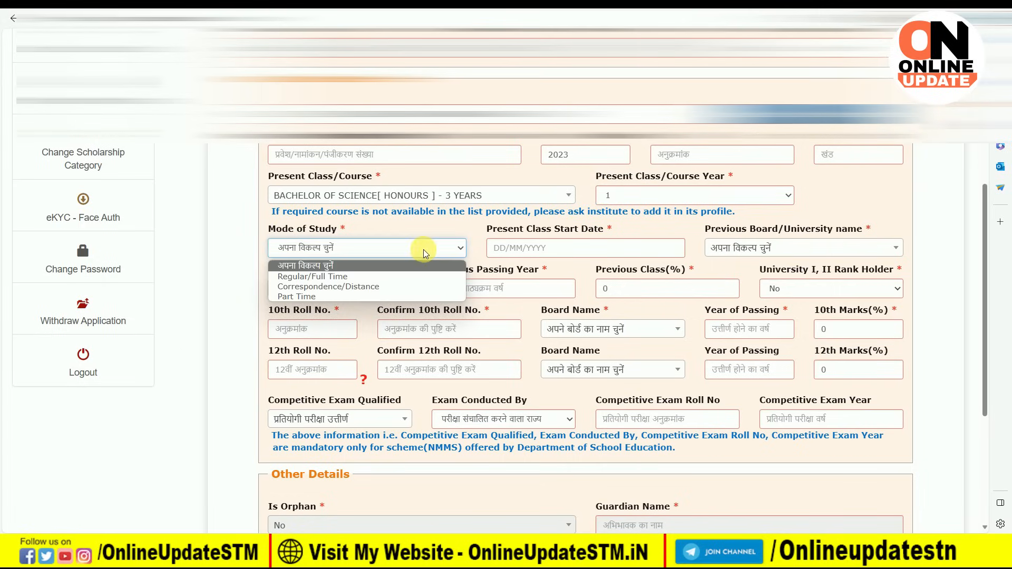
click(358, 278)
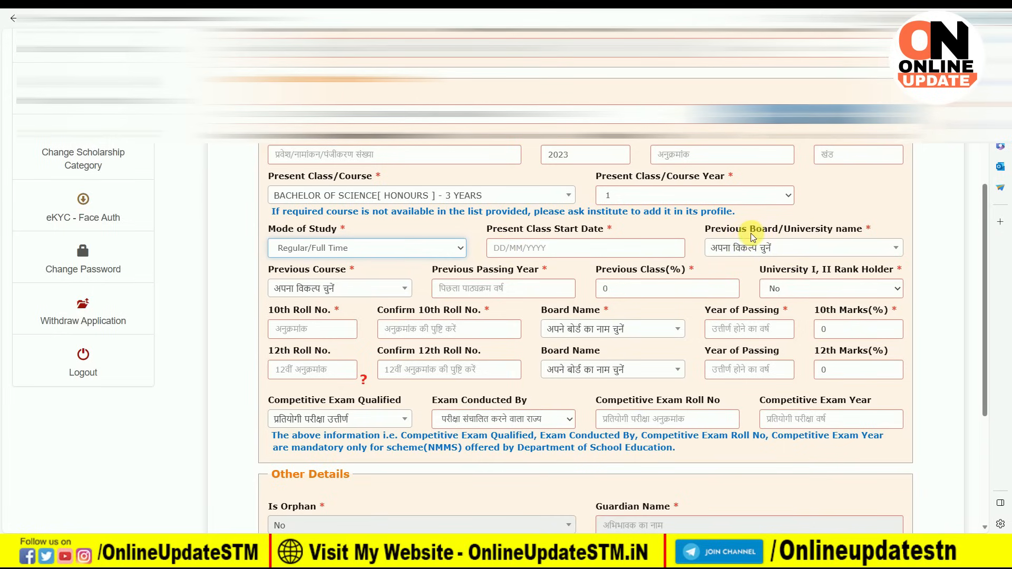
Step: Replace BSEB PATNA with BIHAR SCHOOL EXAMINATION BOARD as the previous board/university name
click(800, 248)
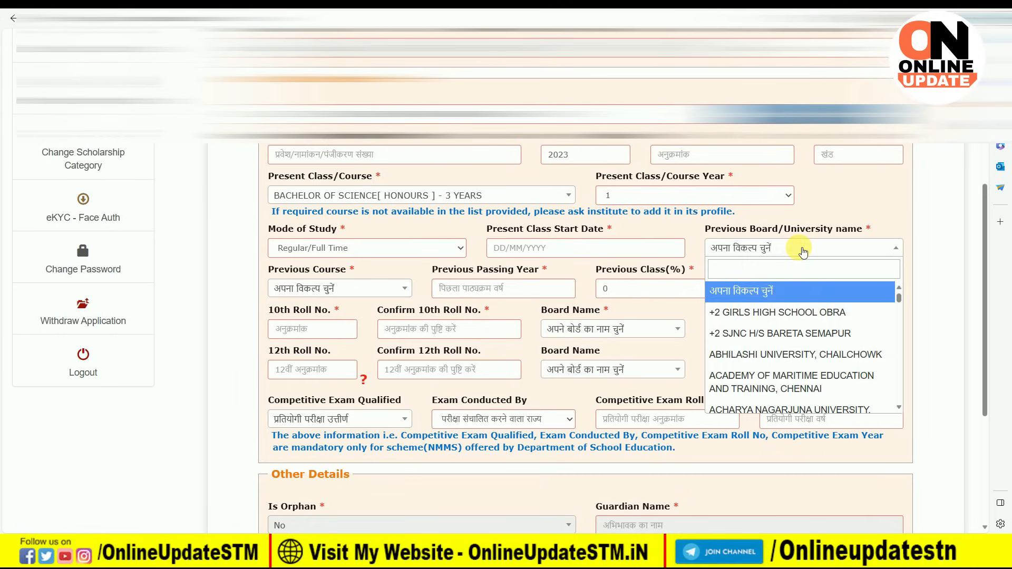
click(796, 249)
click(766, 248)
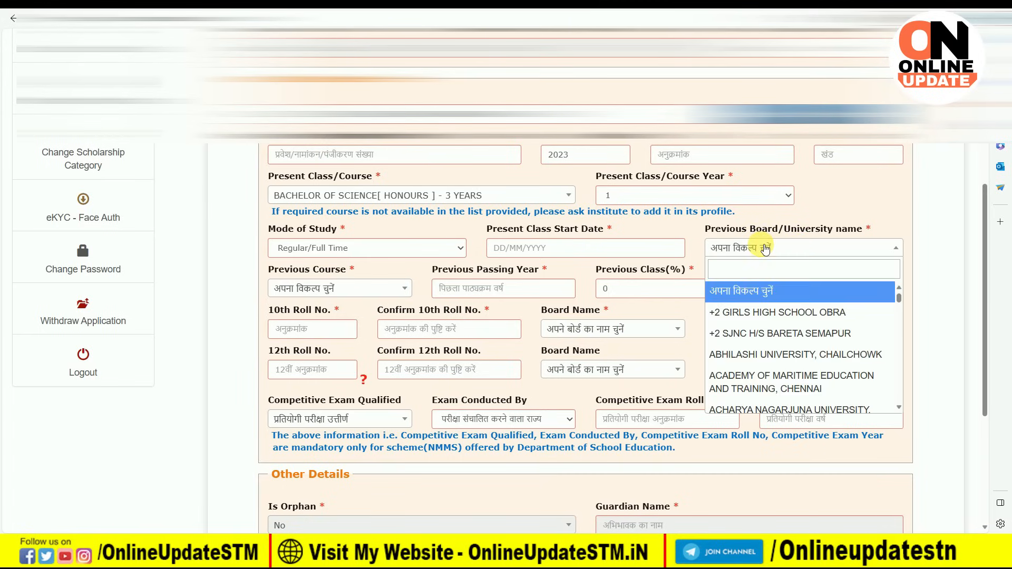
click(759, 272)
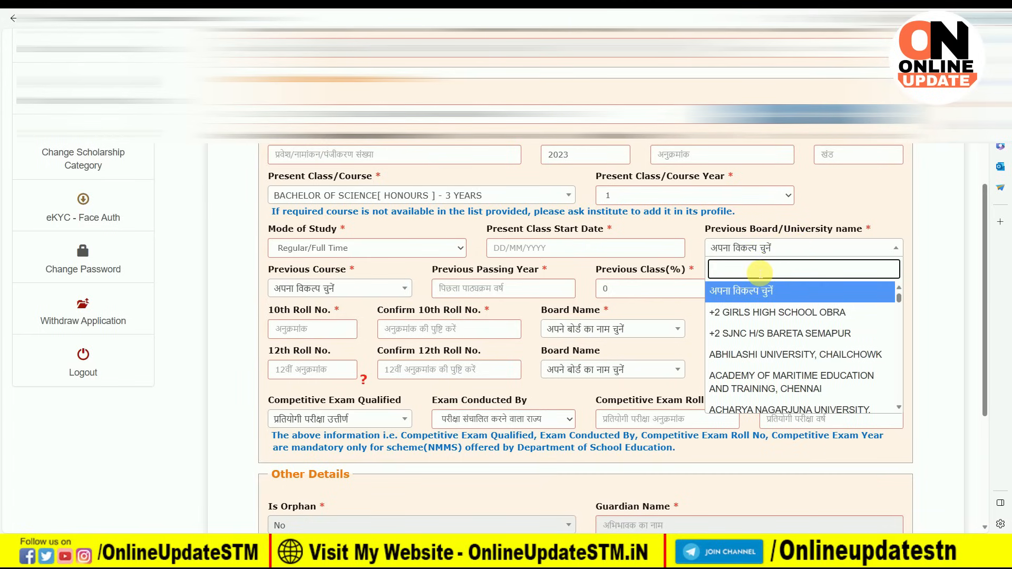
text(BS)
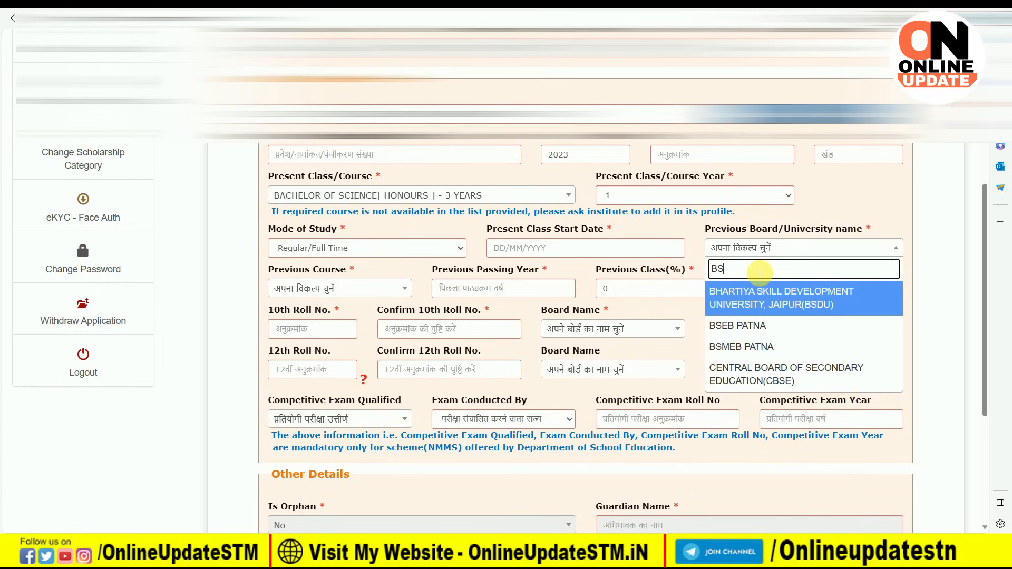
text(EB)
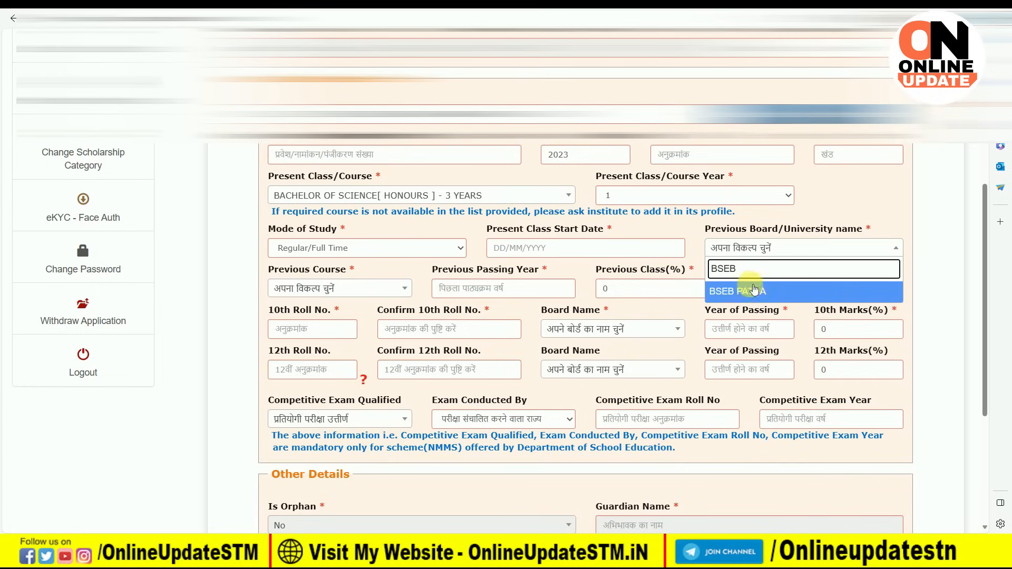
click(735, 290)
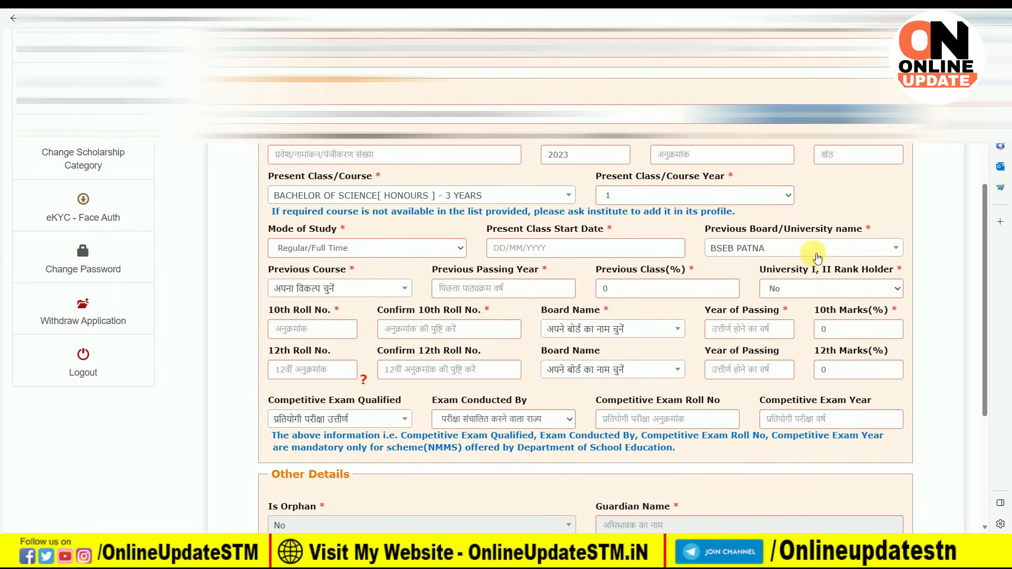
click(811, 249)
click(765, 267)
text(BIHAR SCH)
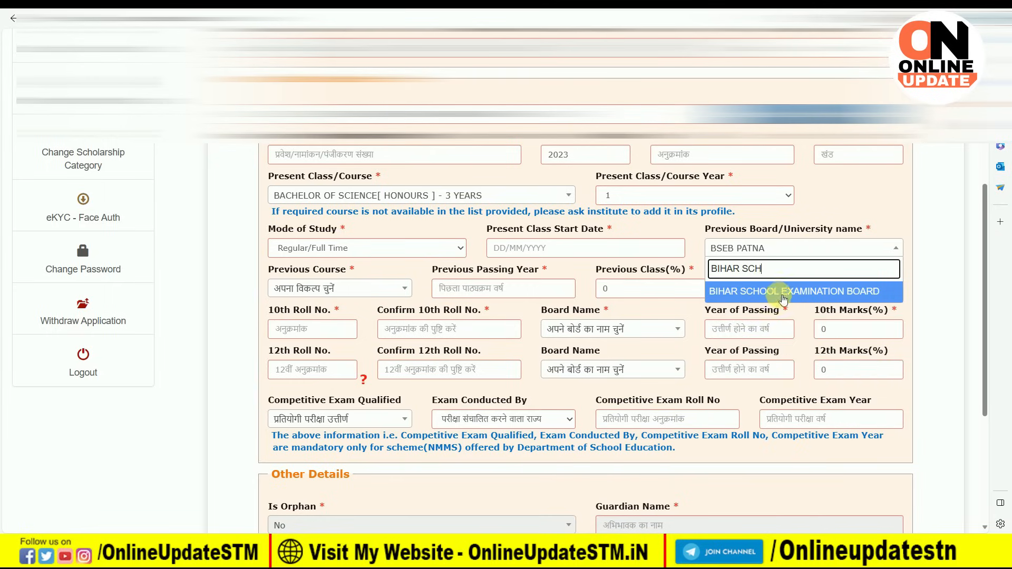
click(804, 296)
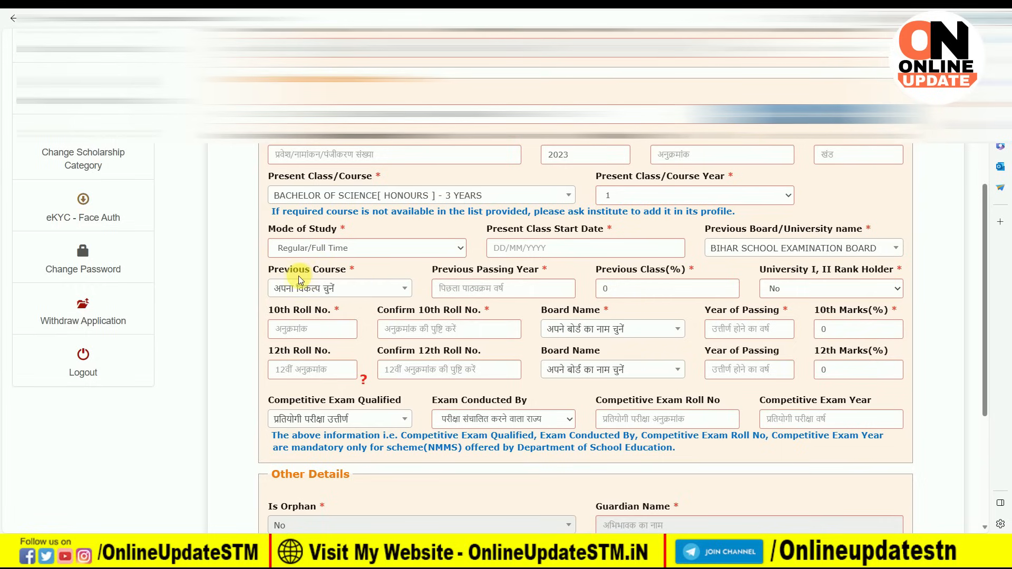
Step: Set the previous course to HSC/Intermediate 12th, passed in 2023 with 80.2%
click(356, 294)
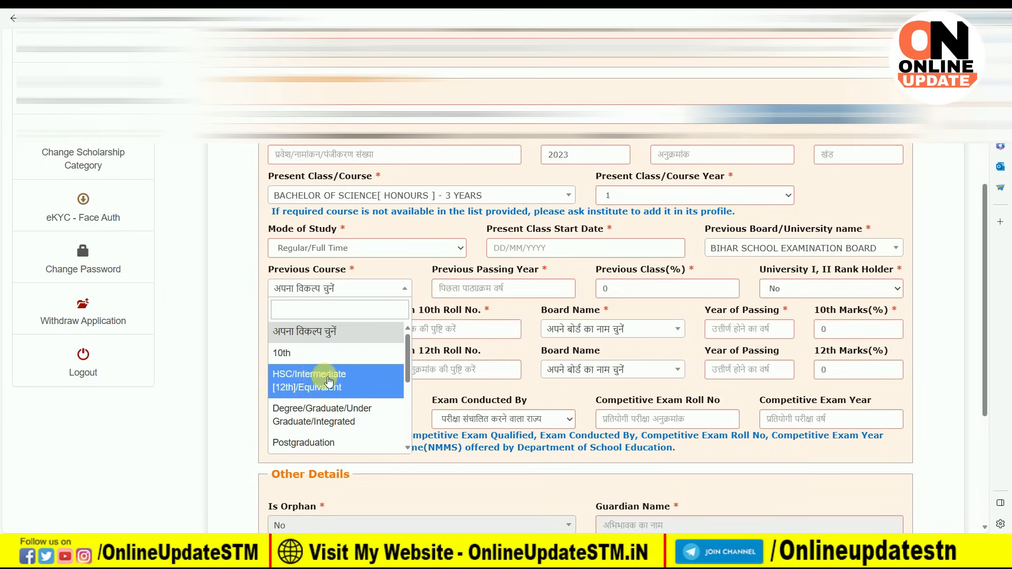
click(336, 388)
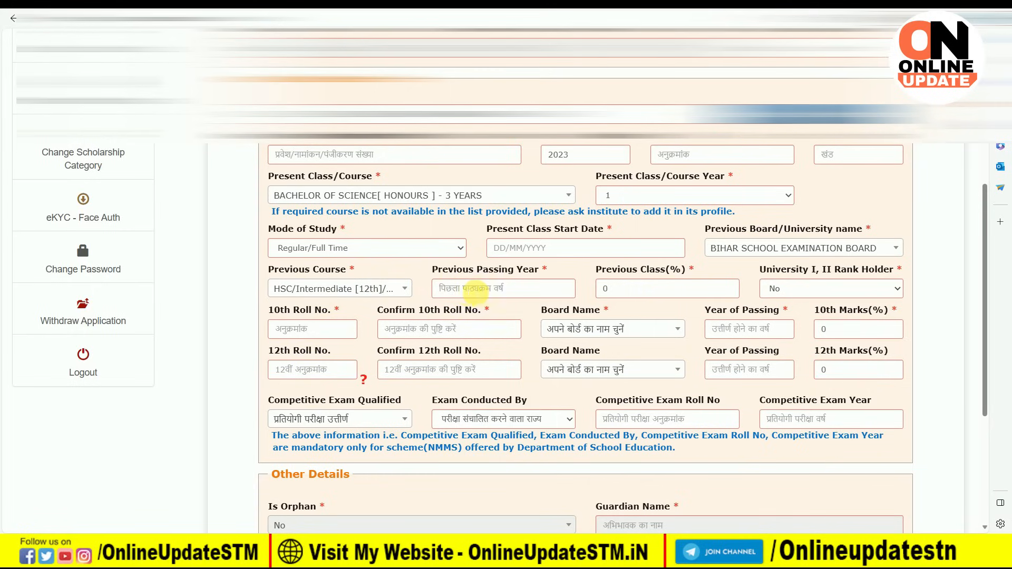
text(2023)
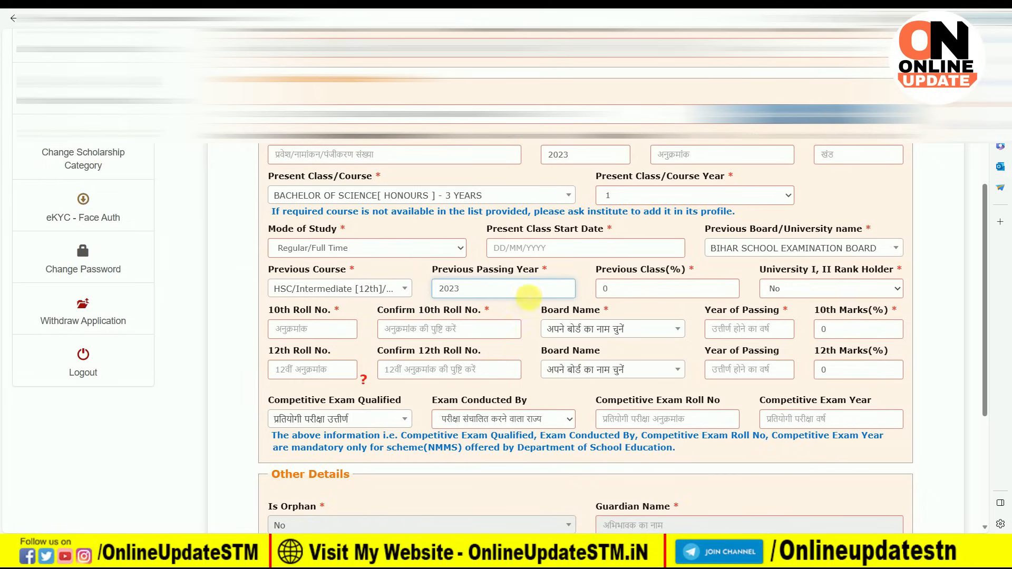
click(626, 290)
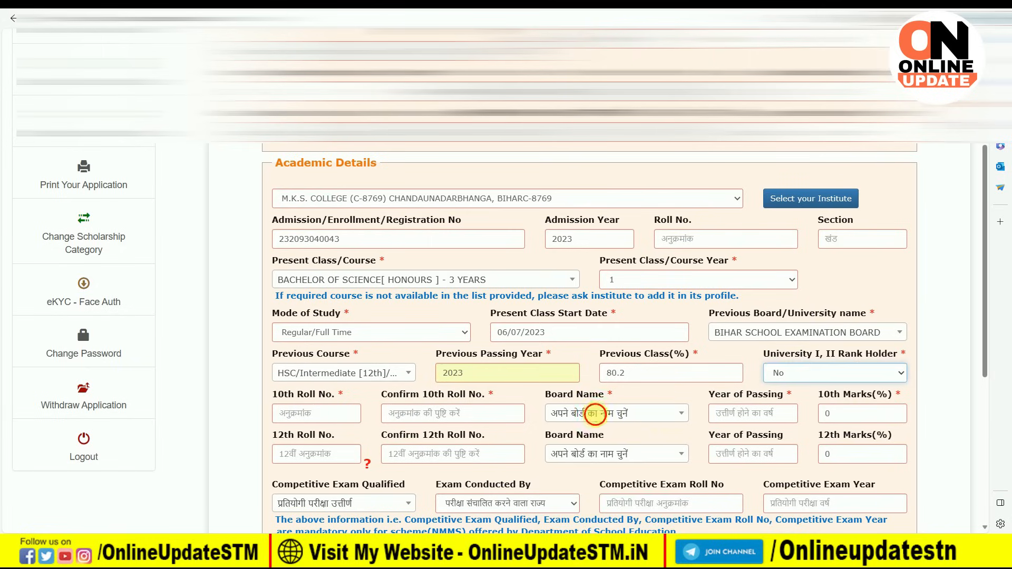
Step: Search for and select BIHAR SCHOOL EXAMINATION BOARD as the 10th board name
click(595, 413)
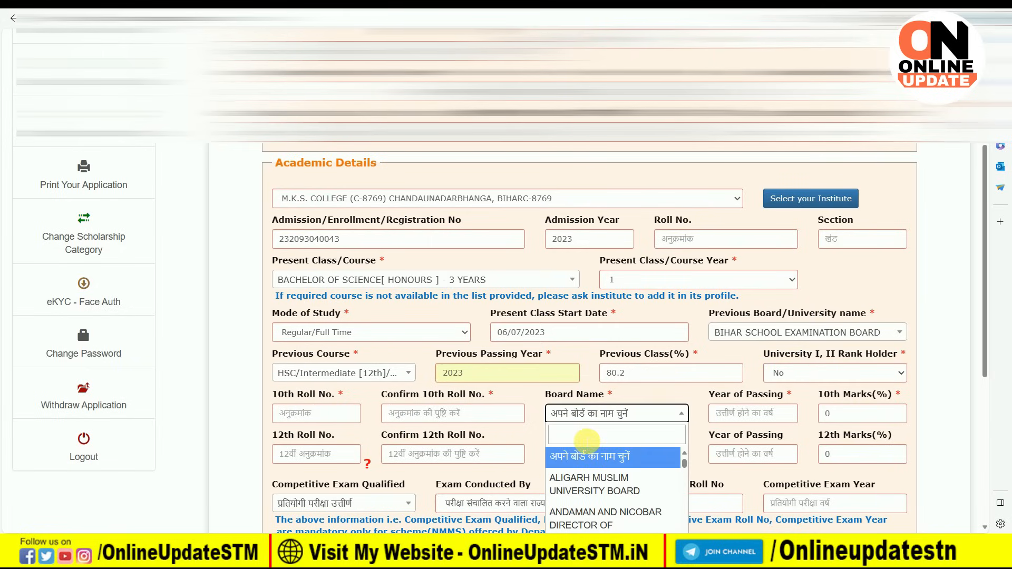
text(BIHAR)
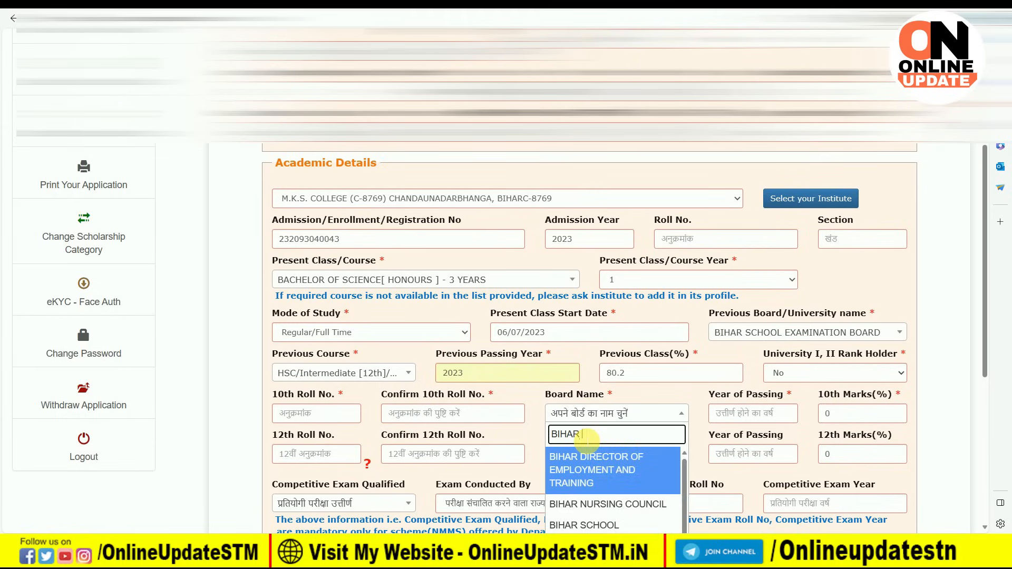
text( SC)
click(585, 457)
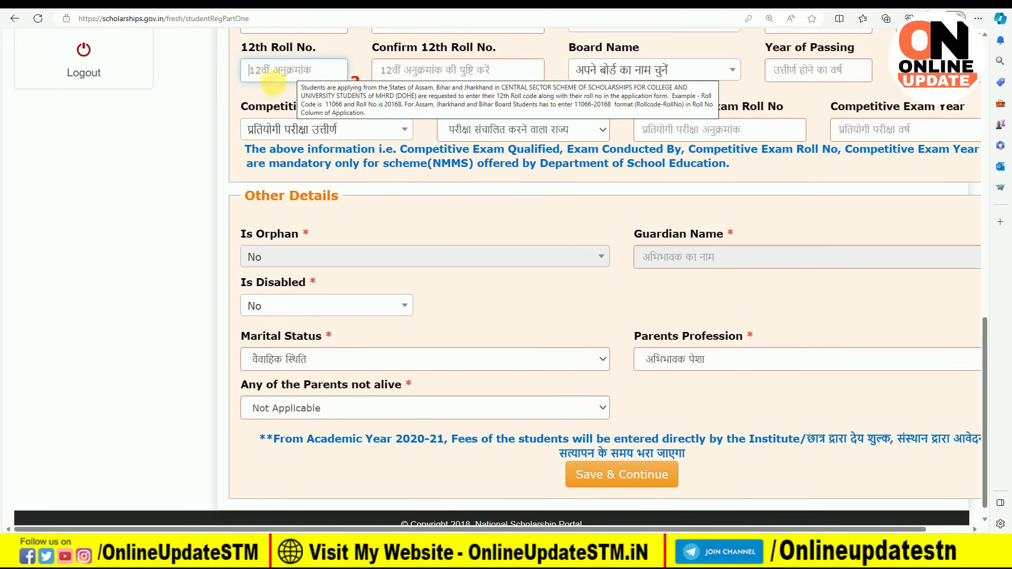
click(356, 82)
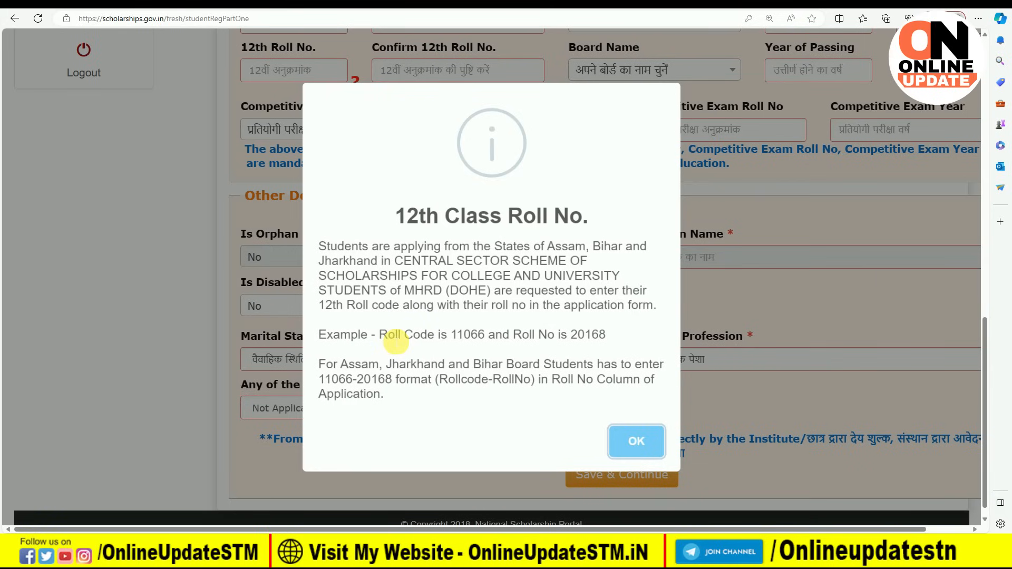
drag(379, 337, 445, 339)
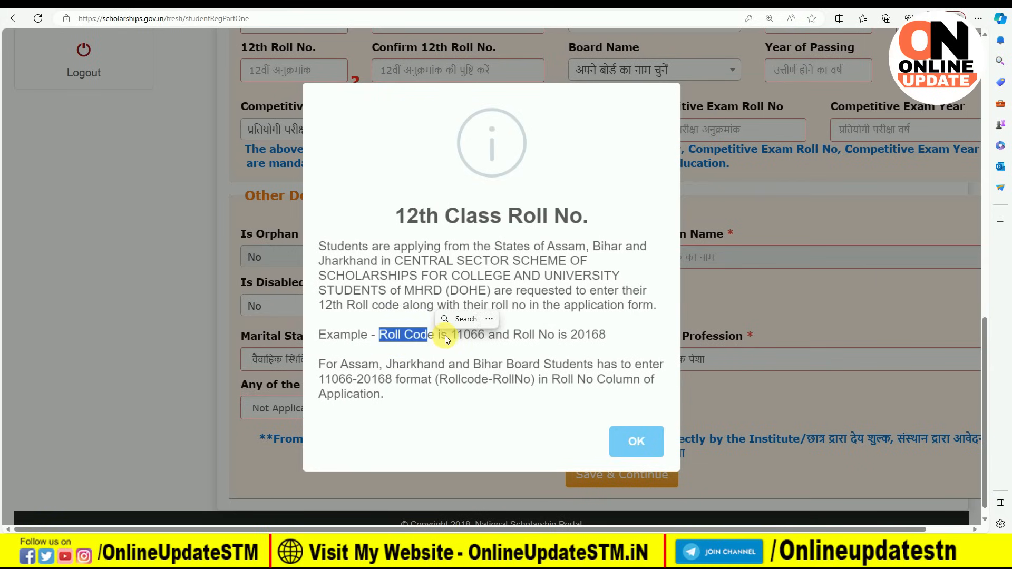
click(445, 338)
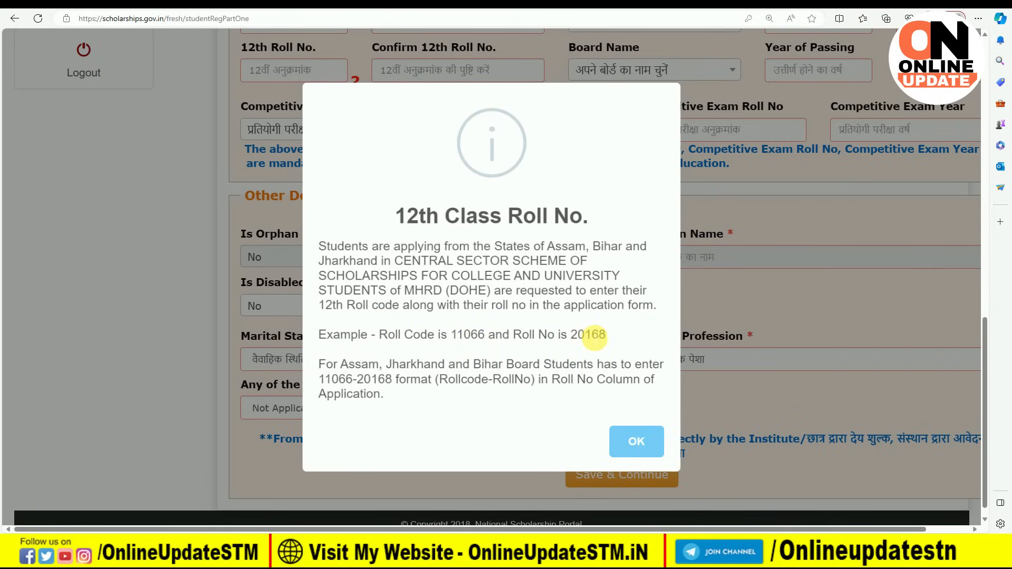
drag(320, 380, 396, 381)
click(390, 382)
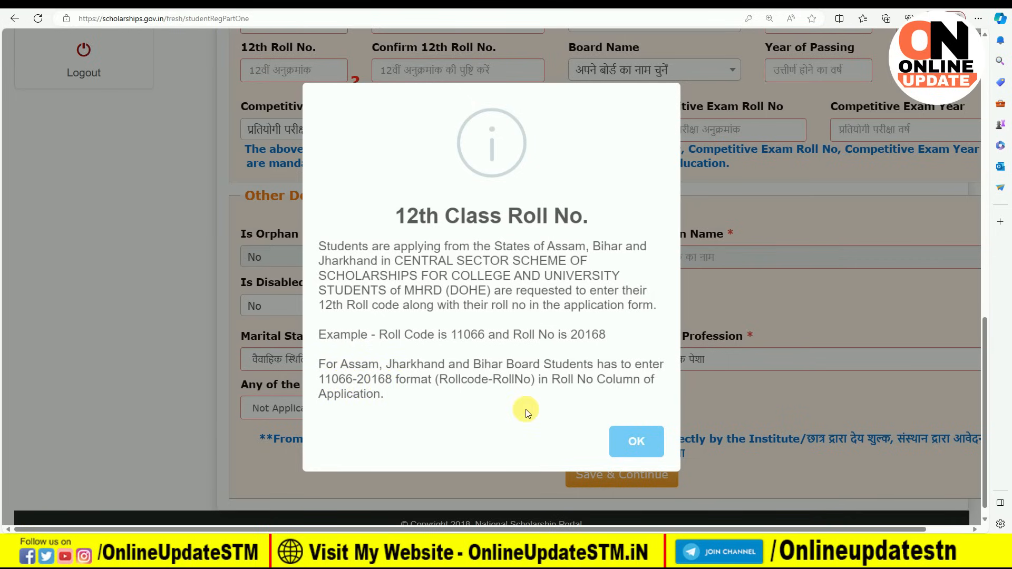
click(636, 442)
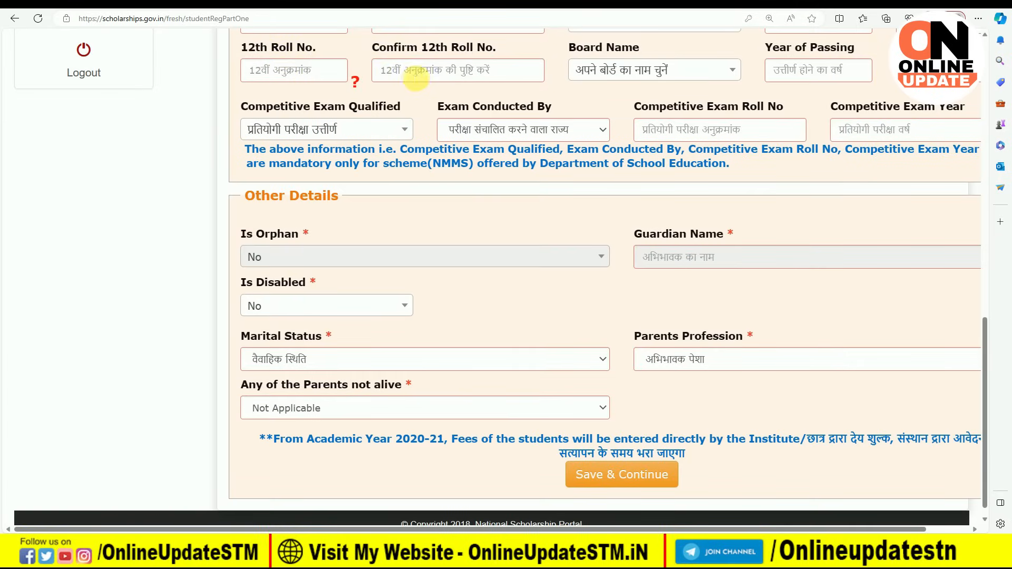
Step: Search 'BIHAR S' and choose BIHAR SCHOOL EXAMINATION BOARD for the 12th board
click(644, 70)
click(627, 97)
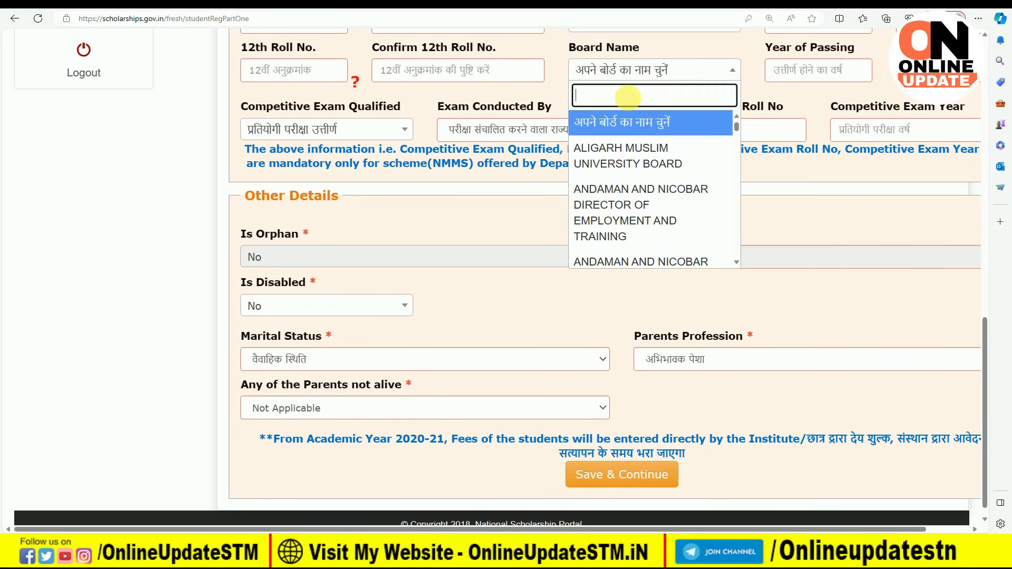
text(BIHAR)
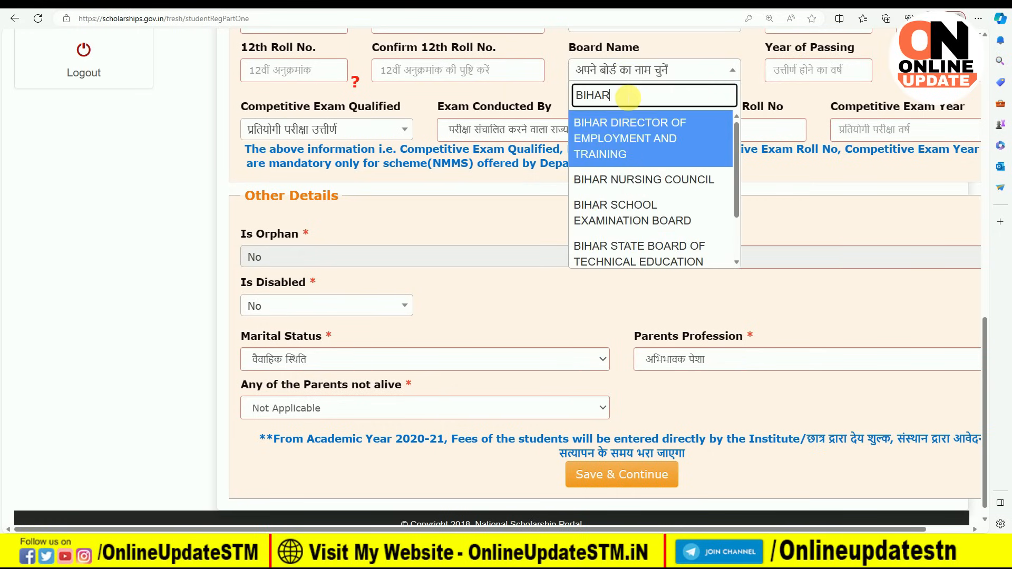
text( S)
click(601, 136)
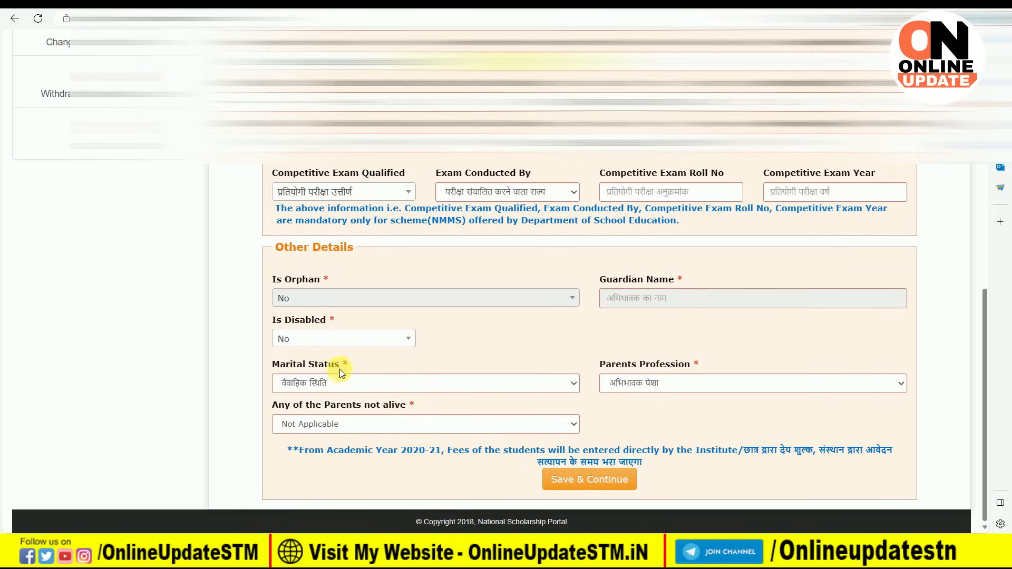
Step: Choose Un Married marital status, Others as parents' profession, and Not Applicable for parents not alive
click(344, 383)
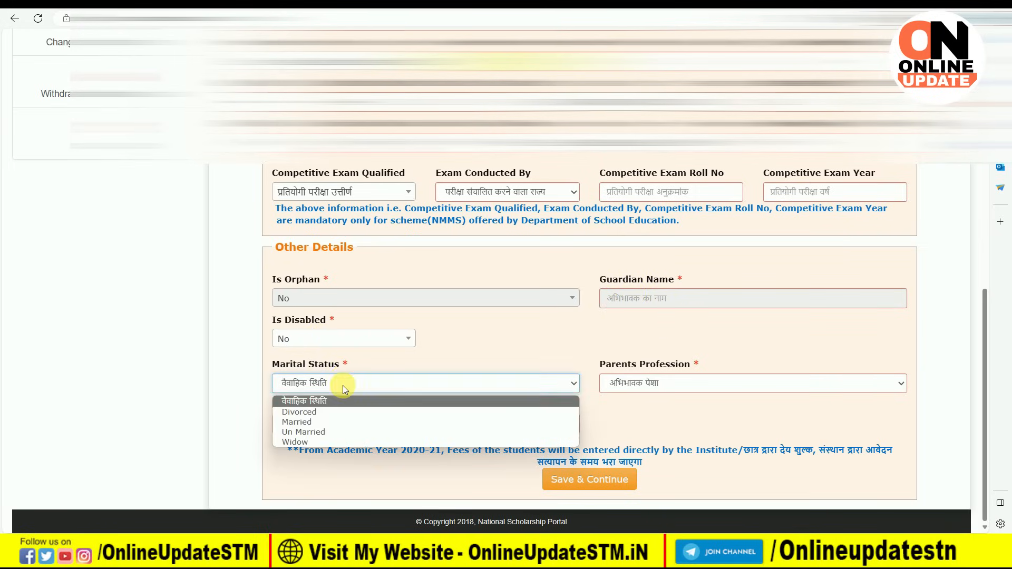
click(339, 432)
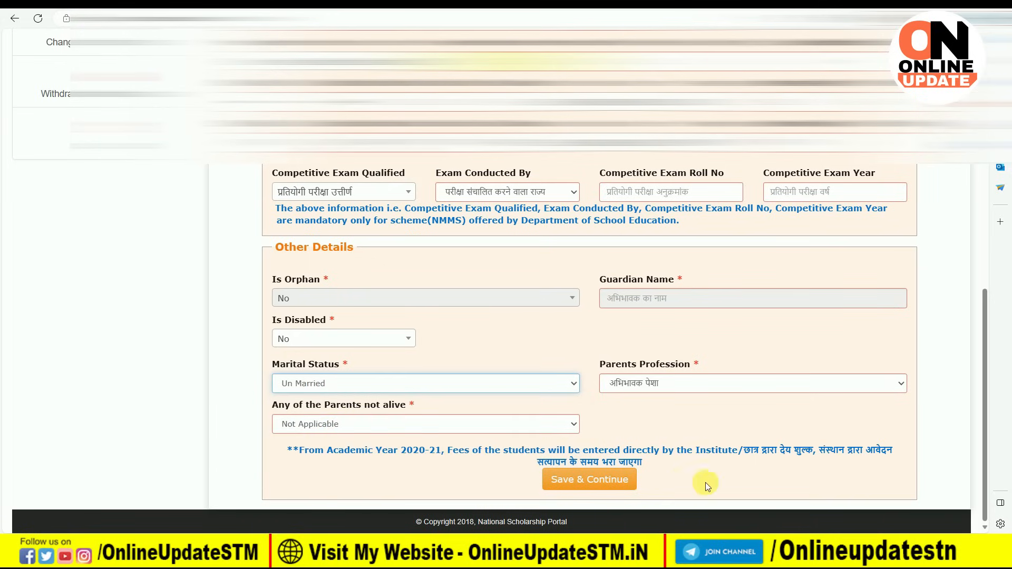
click(687, 384)
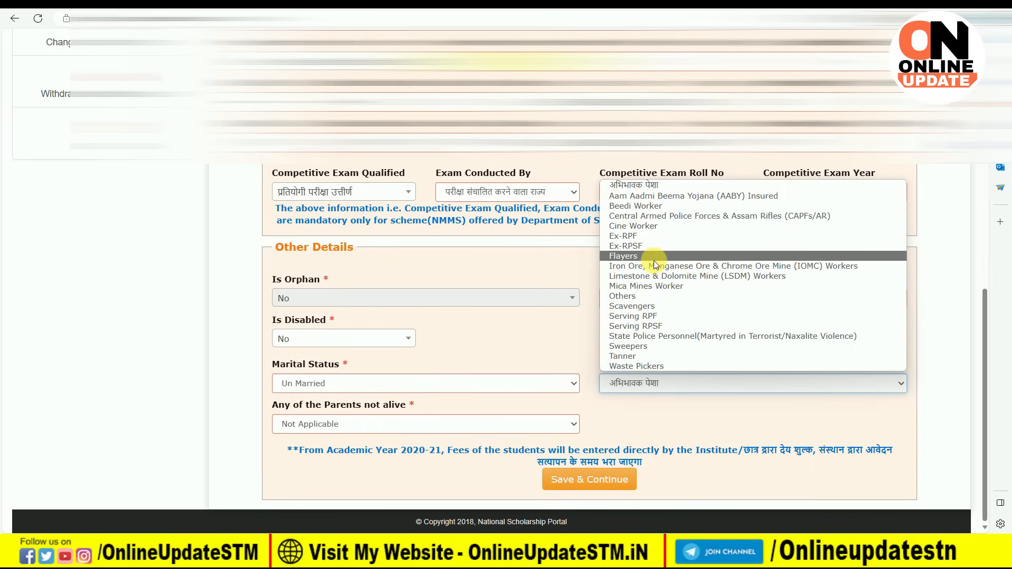
click(634, 296)
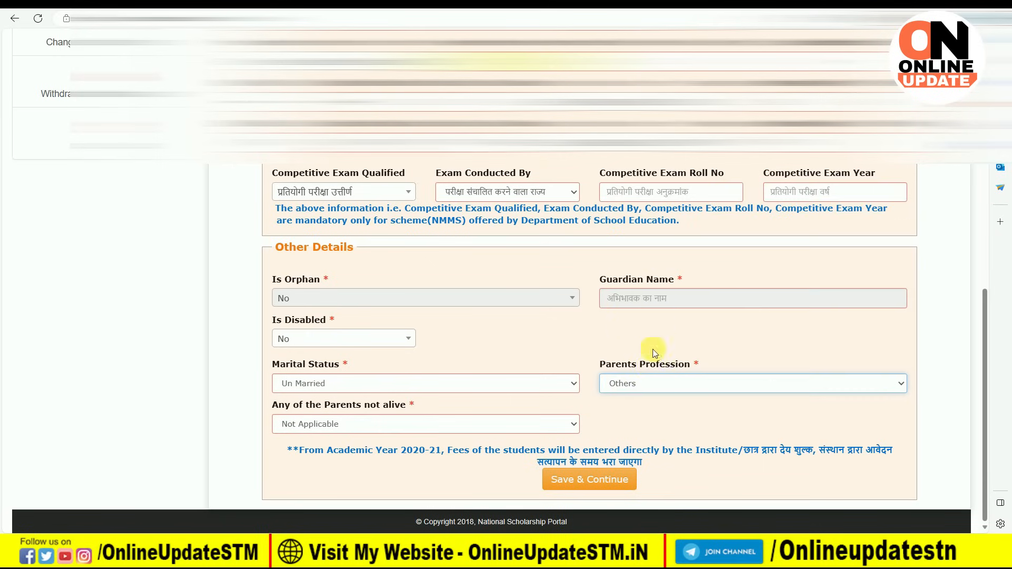
click(619, 370)
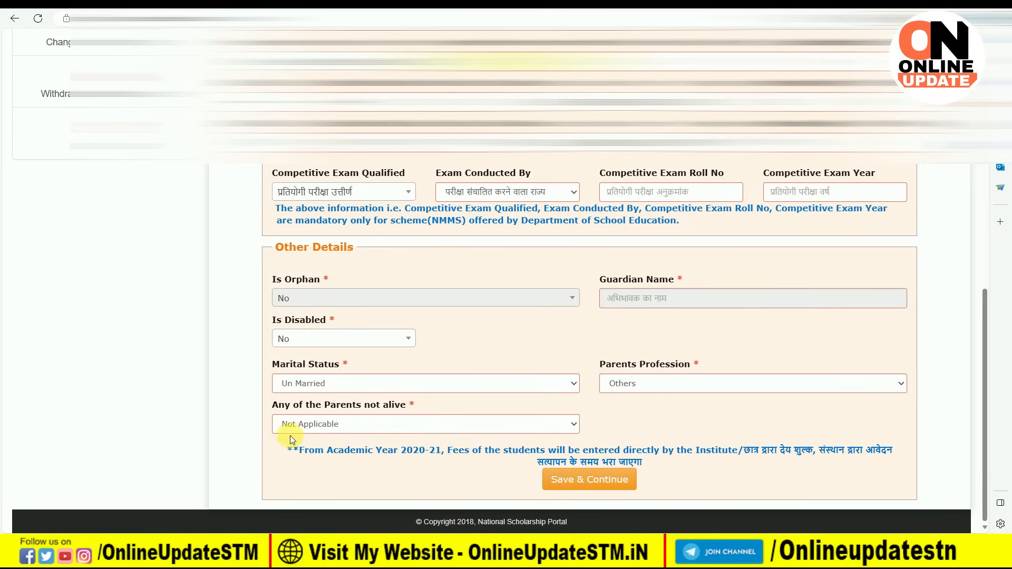
click(319, 423)
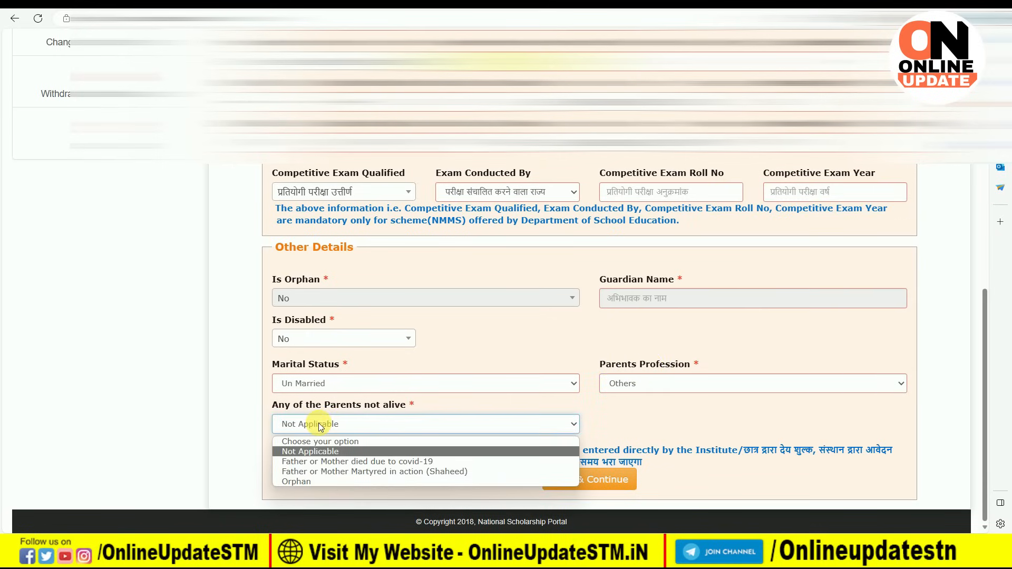
click(338, 452)
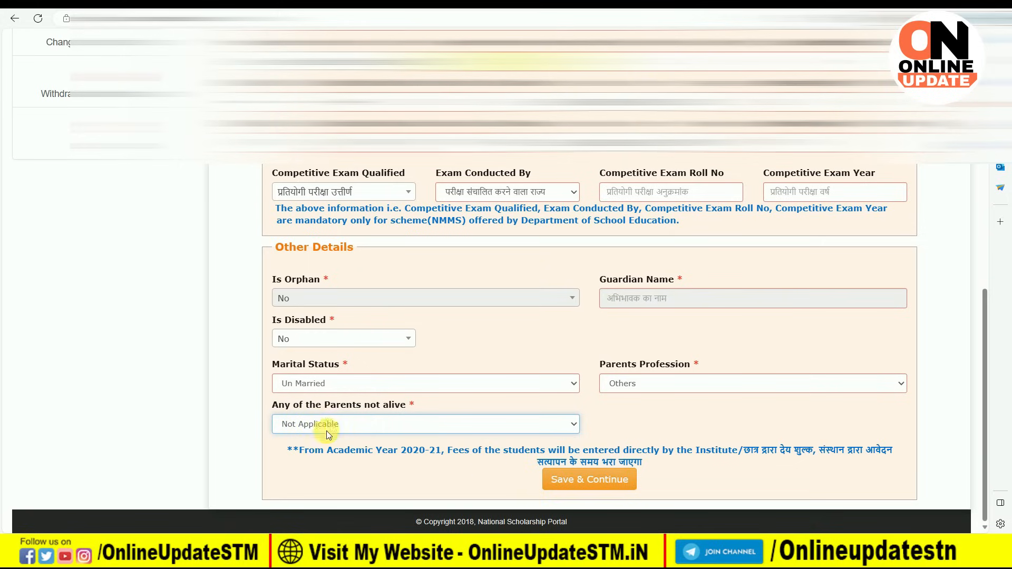
Step: Save the details, then reload after the 504 time-out and confirm resubmitting the form
click(588, 484)
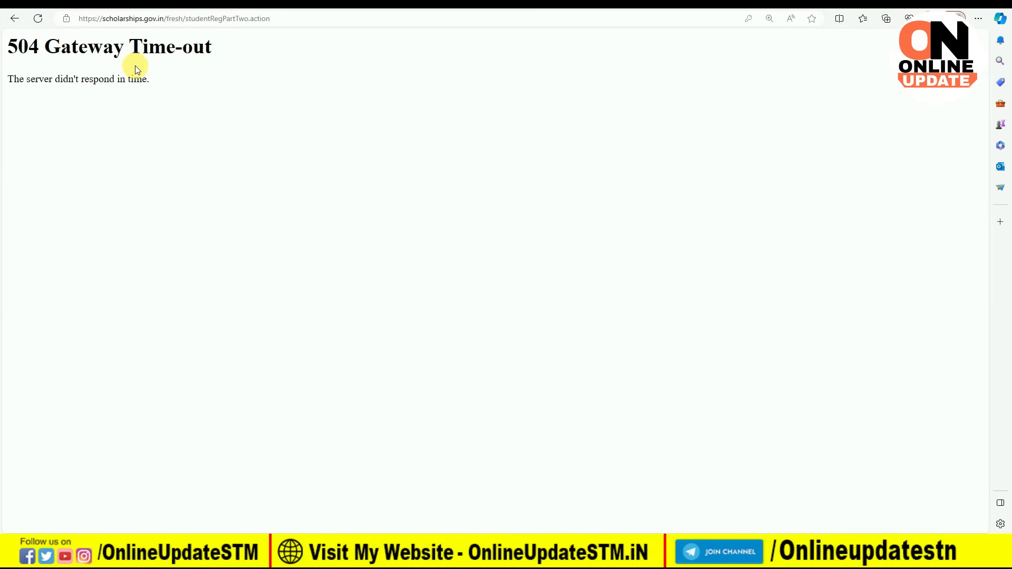
click(38, 19)
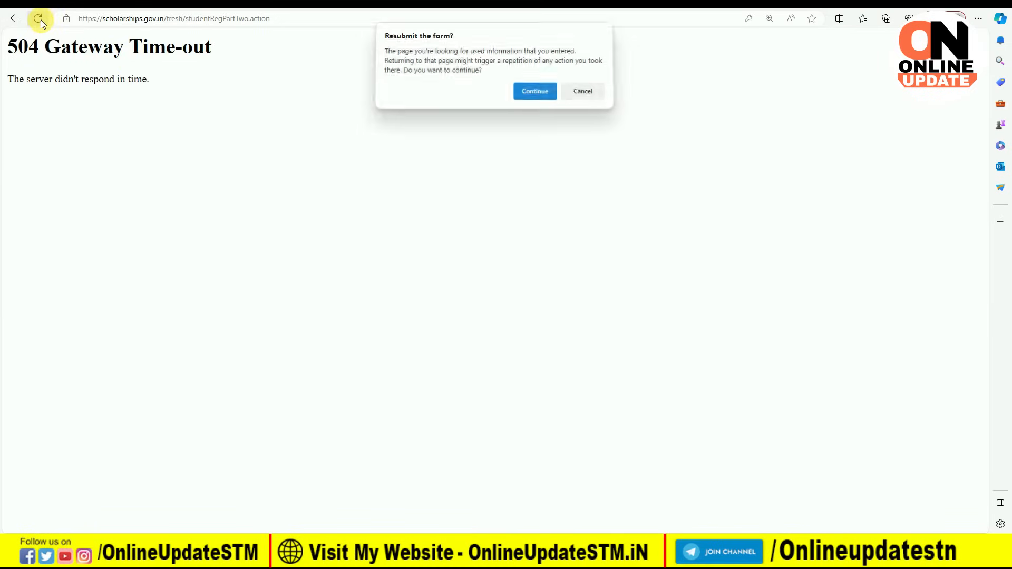
click(529, 95)
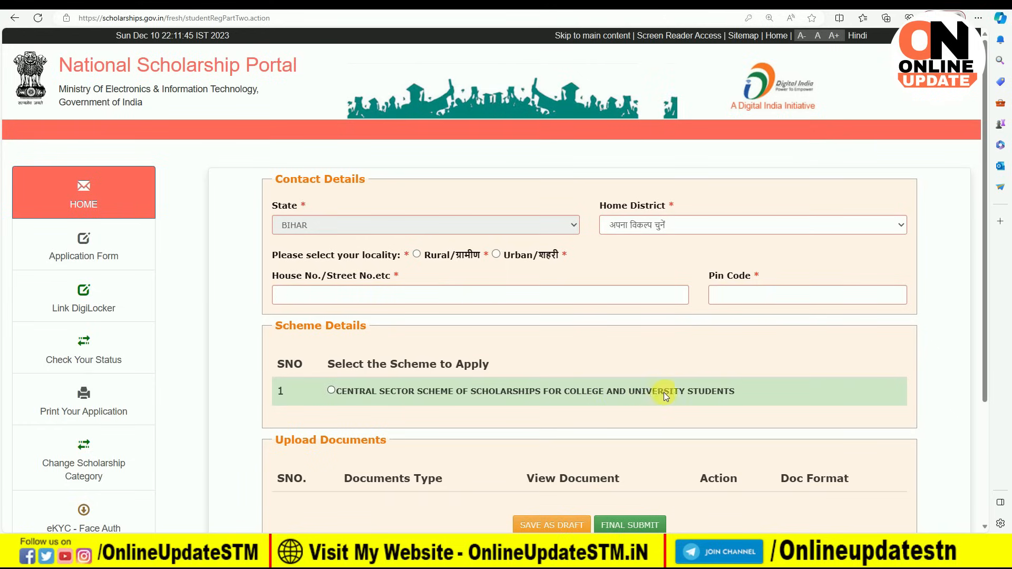
Step: Select the Central Sector scholarship scheme and set Home District to SITAMARHI
click(331, 390)
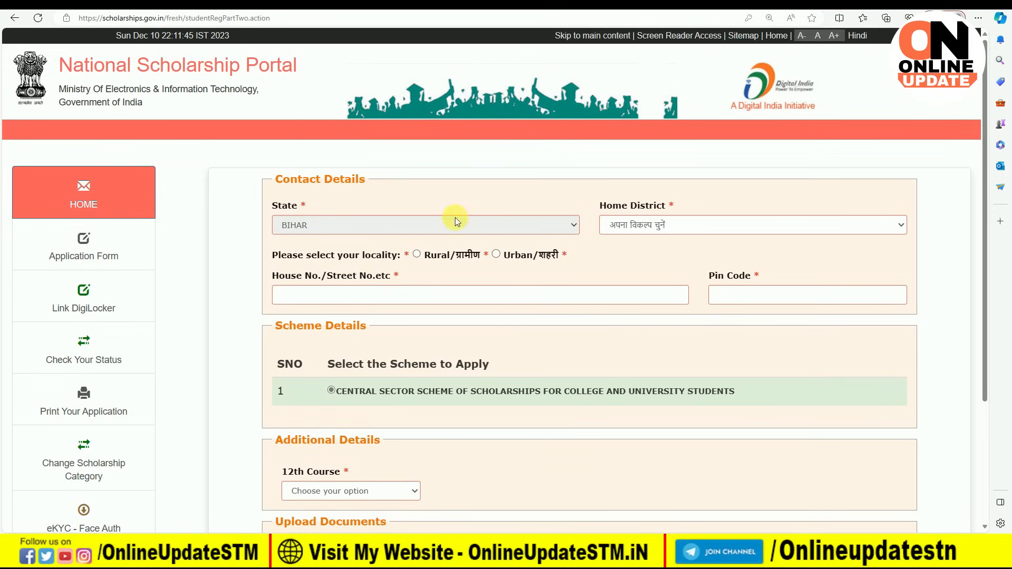
click(764, 229)
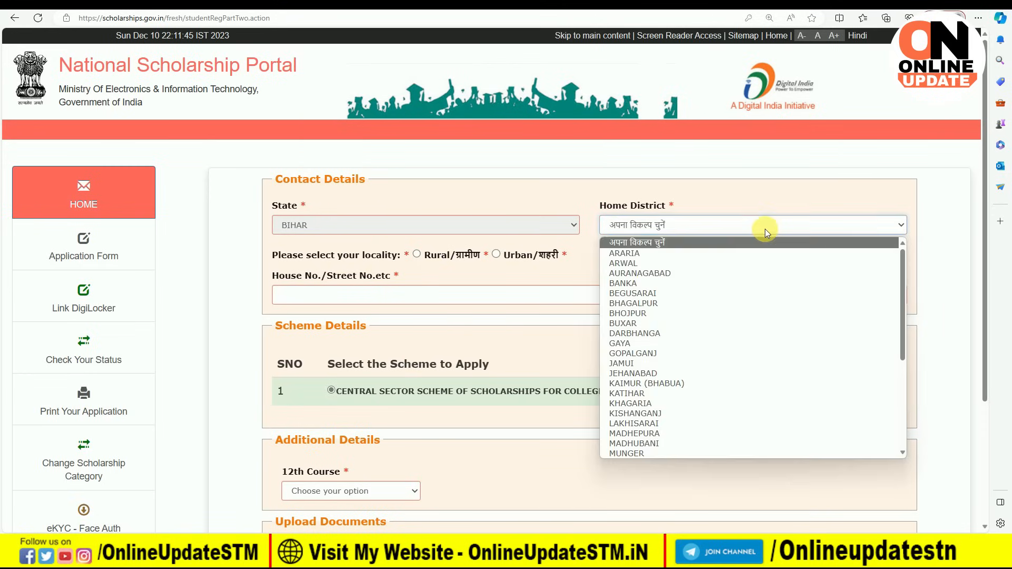
scroll(725, 345, down, 5)
scroll(678, 426, down, 2)
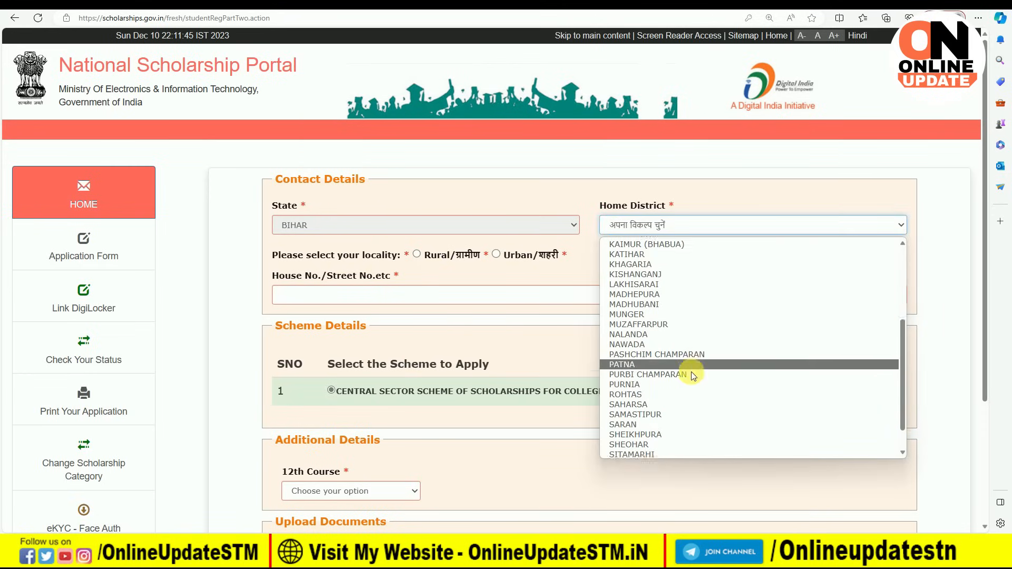
click(682, 419)
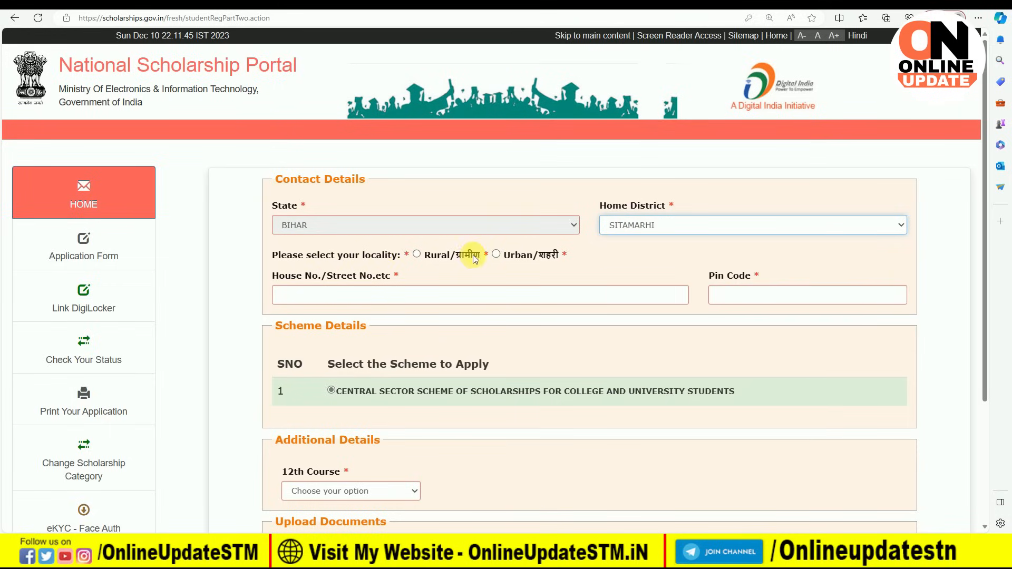
Step: Mark the locality as Rural and choose Sonbarsa as the sub district
click(417, 256)
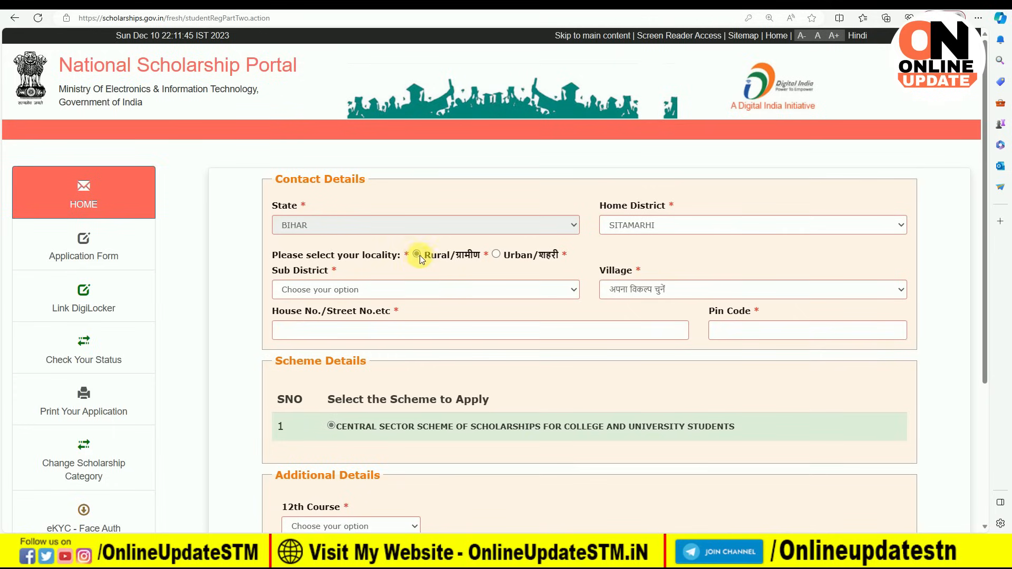
click(454, 290)
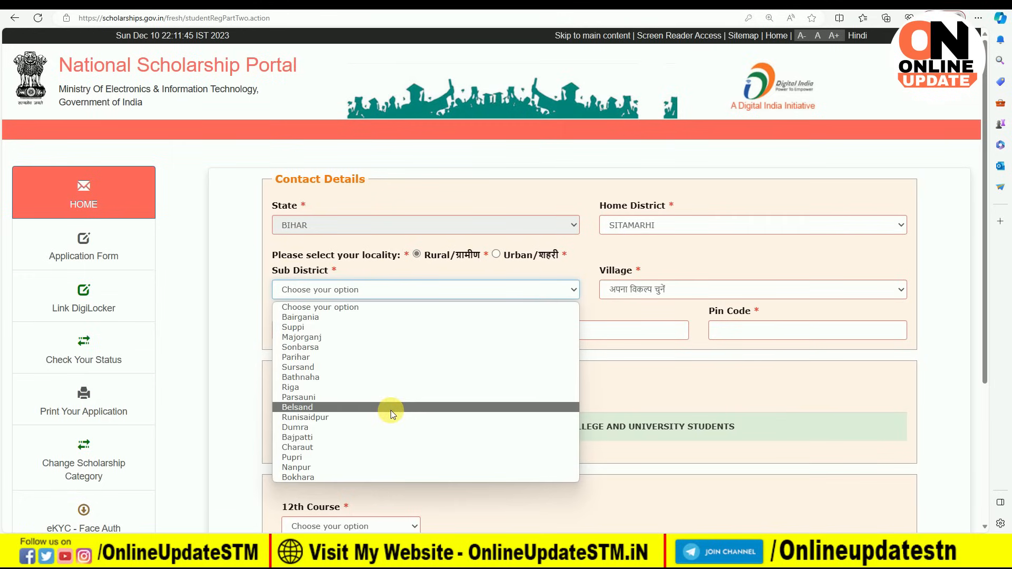
click(316, 346)
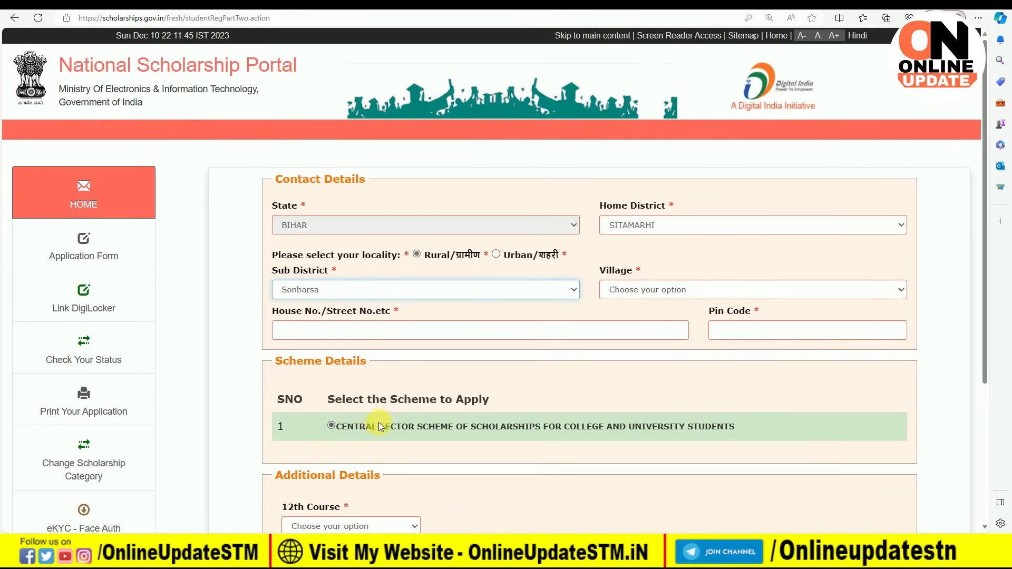
Step: Choose XII-SCIENCE as the 12th course and download the bonafide certificate format
scroll(607, 434, down, 4)
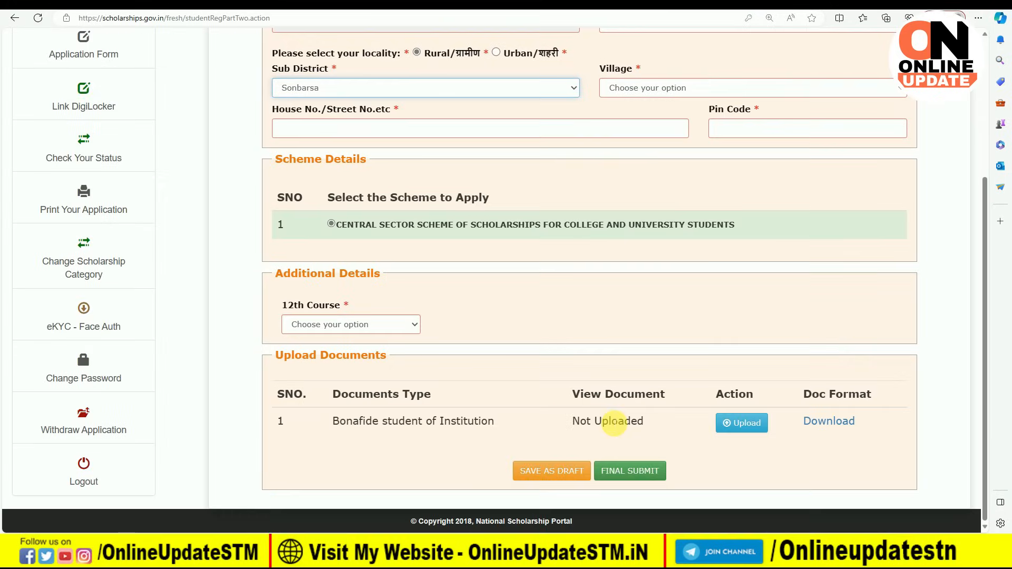
click(356, 327)
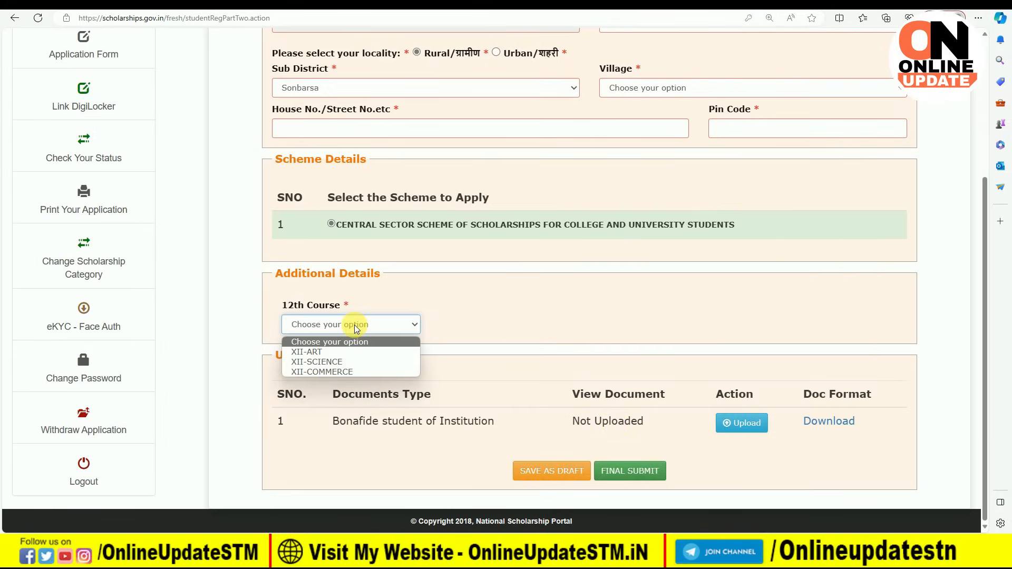
click(338, 362)
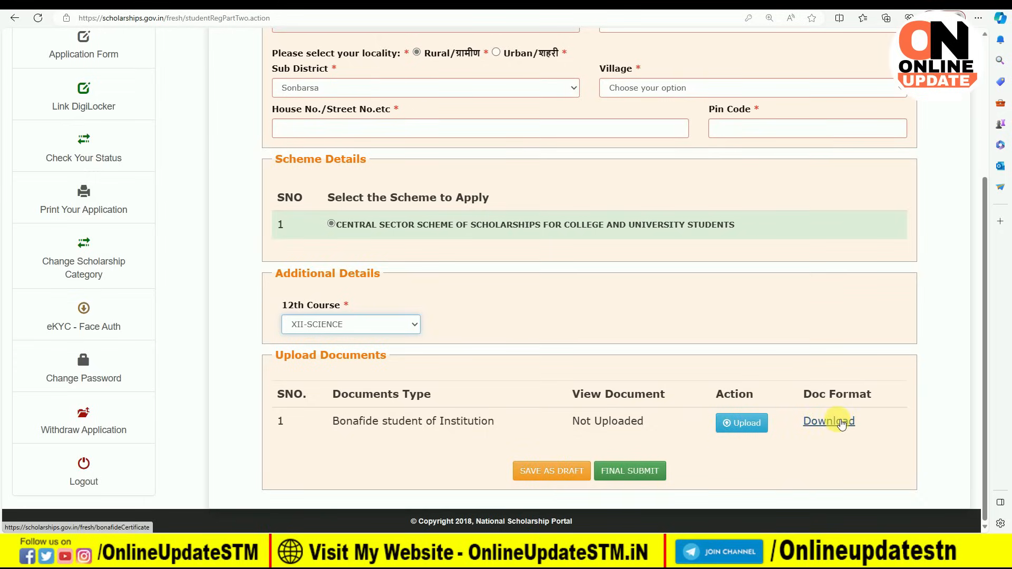
click(840, 423)
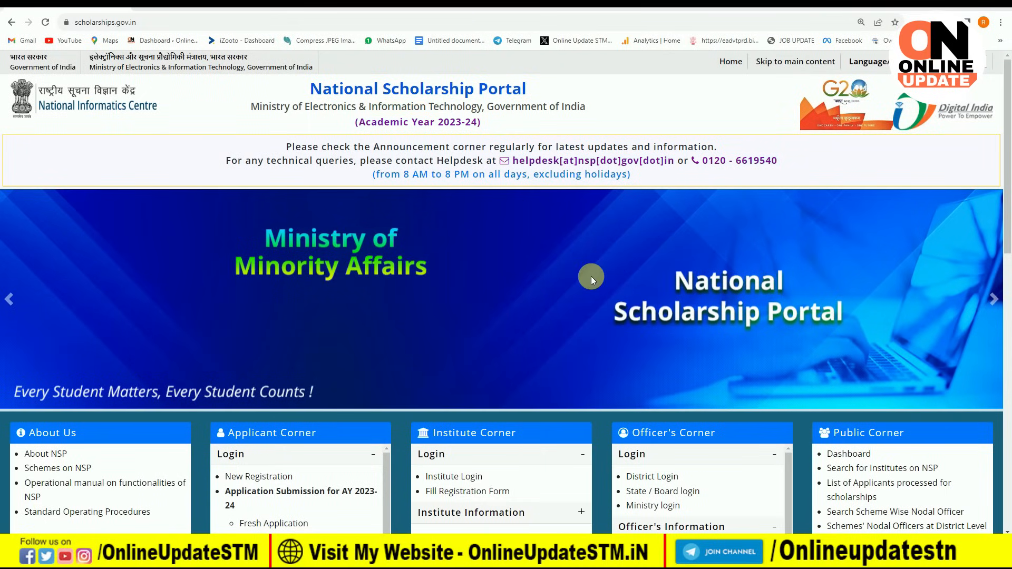
Step: Log in to the fresh application with application ID, password and captcha, then open the Application Form
scroll(337, 327, down, 2)
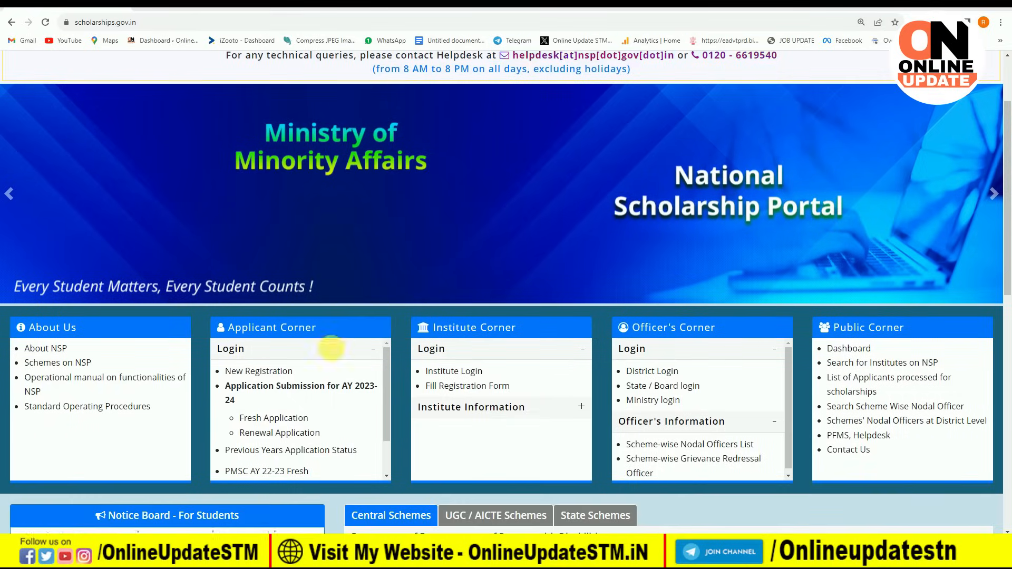
click(279, 419)
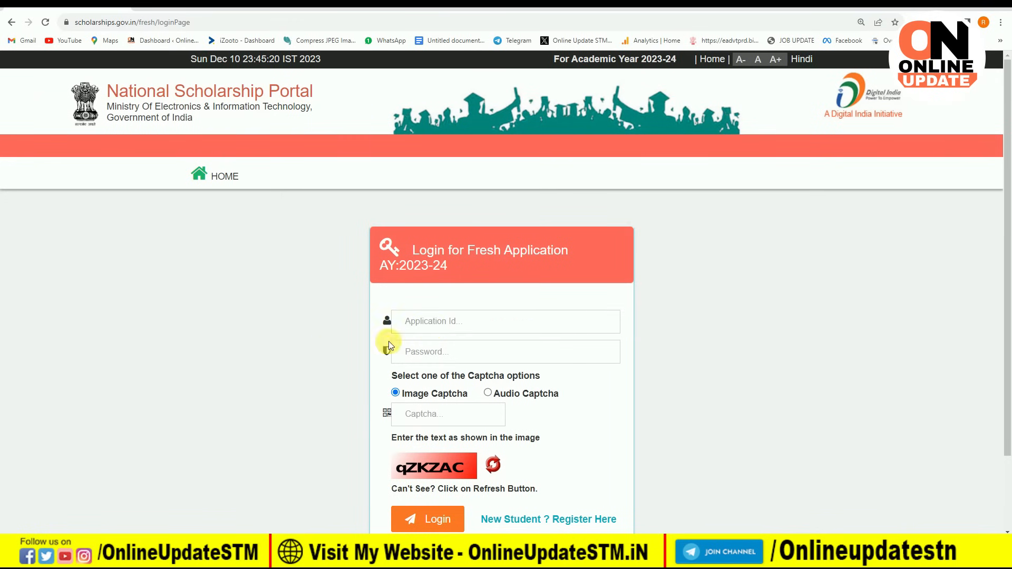
click(423, 327)
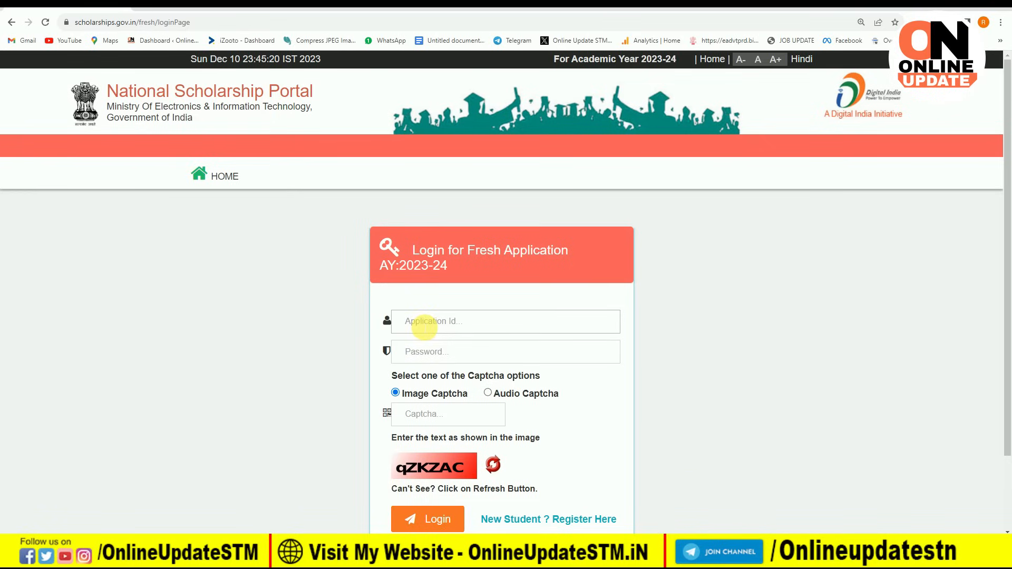
click(424, 353)
click(441, 401)
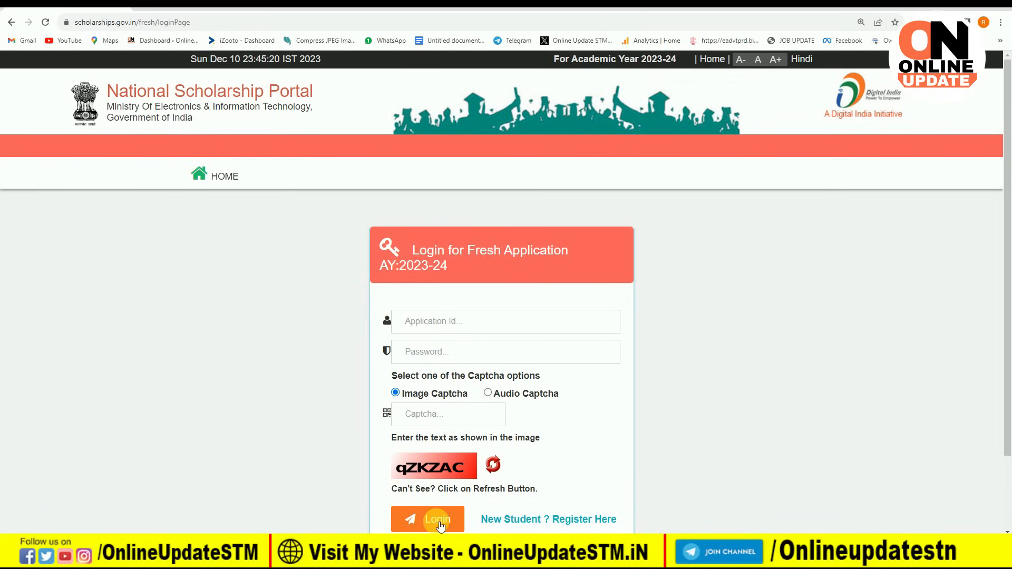
click(457, 348)
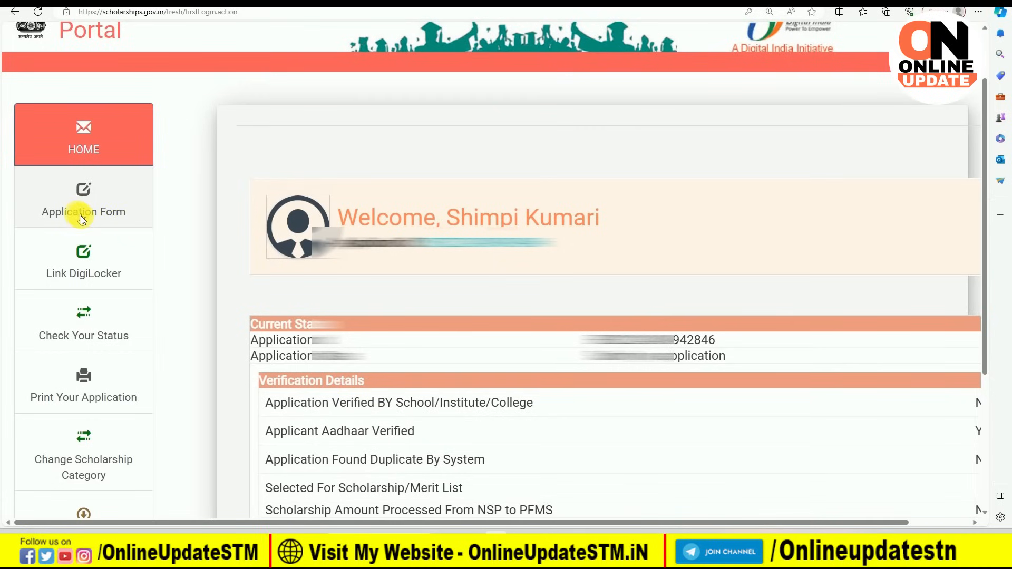
click(85, 214)
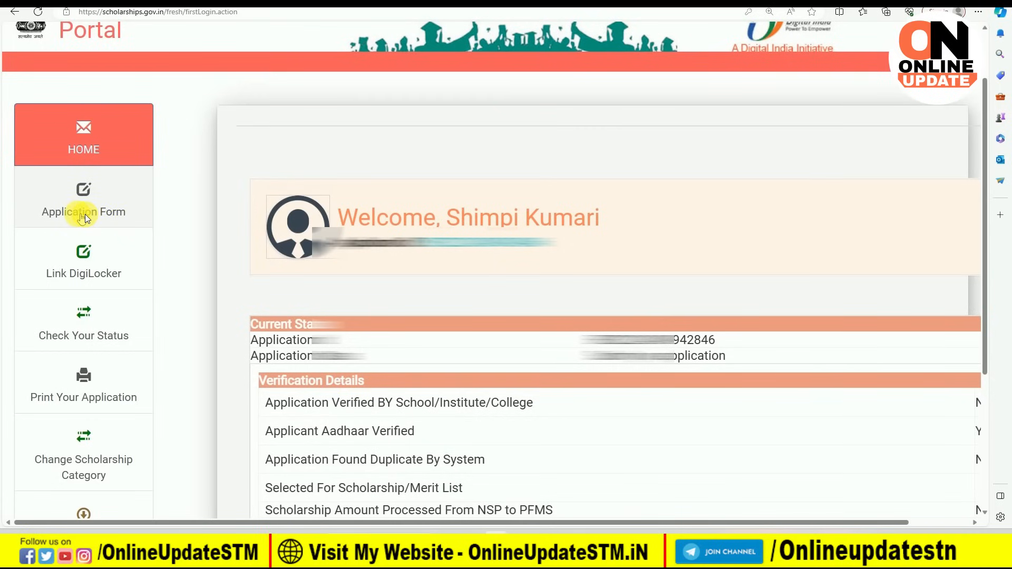